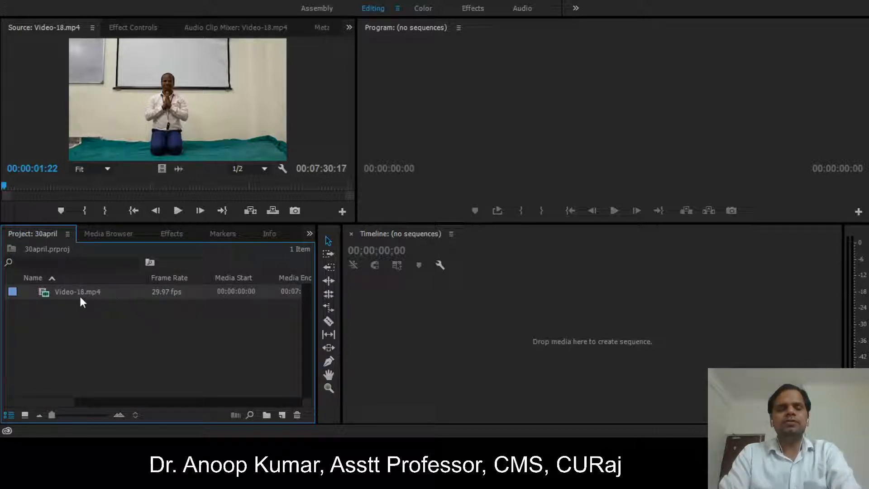
Create a sequence from Video-18.mp4 by placing the clip in the empty timeline, and widen the timeline area
{"action": "left_click", "coordinate": [178, 346]}
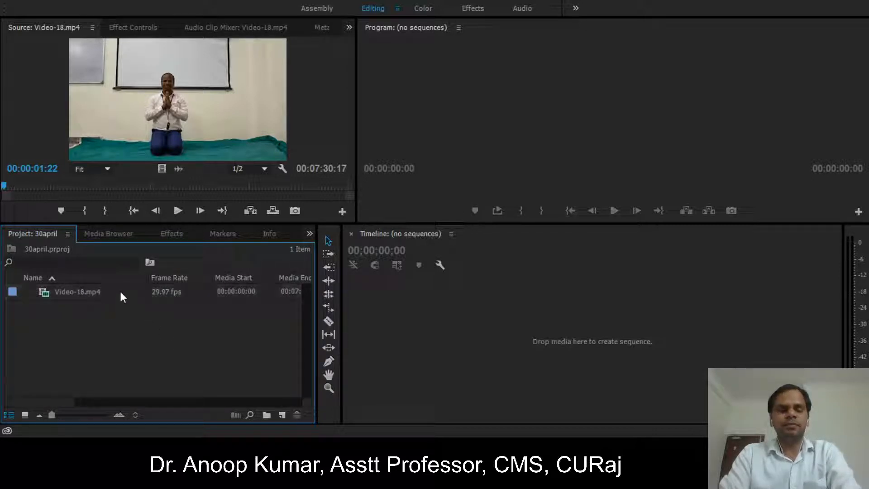
{"action": "left_click", "coordinate": [57, 289]}
{"action": "left_click", "coordinate": [87, 317]}
{"action": "left_click", "coordinate": [52, 291]}
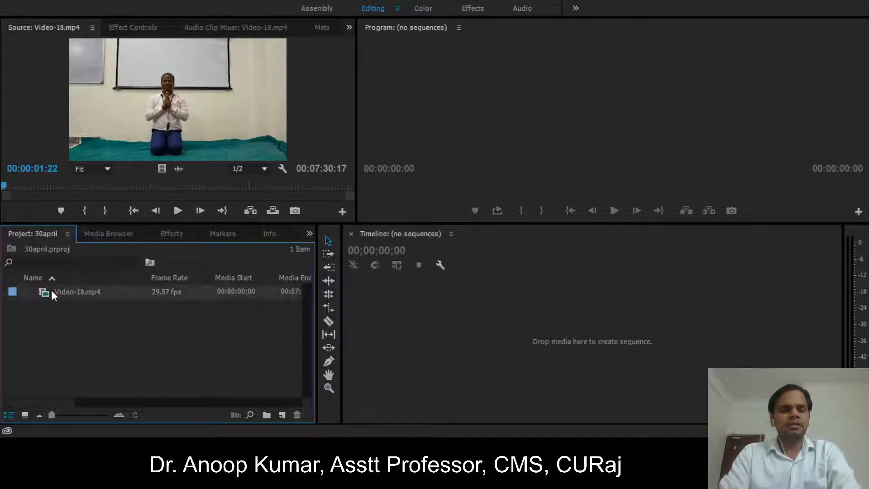
{"action": "left_click", "coordinate": [110, 333]}
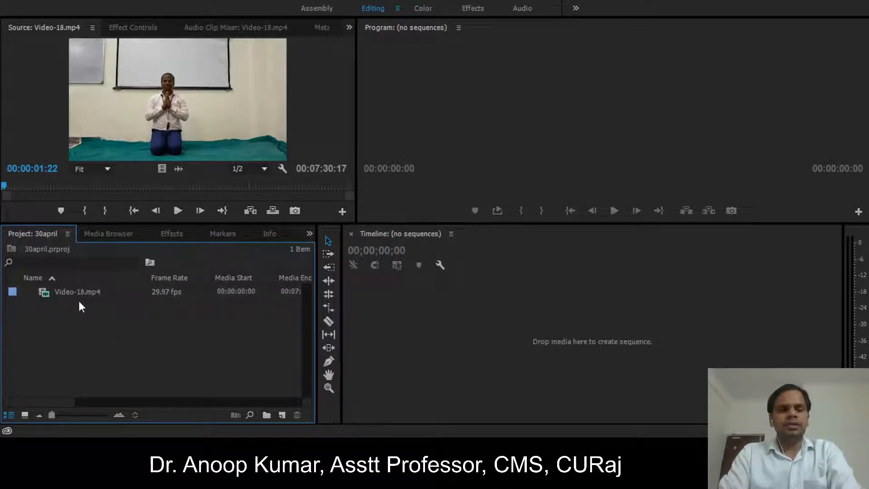
{"action": "left_click", "coordinate": [56, 290]}
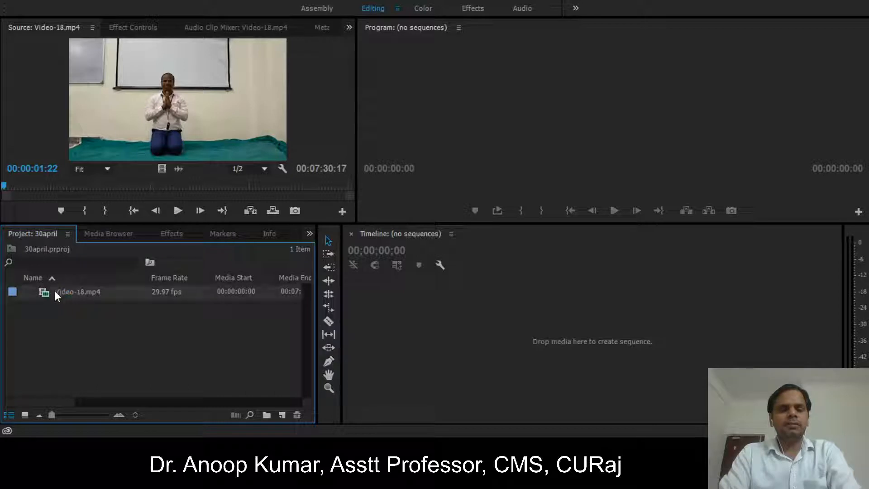
{"action": "left_click", "coordinate": [55, 291]}
{"action": "left_click", "coordinate": [138, 316]}
{"action": "left_click_drag", "start_coordinate": [77, 291], "coordinate": [365, 345]}
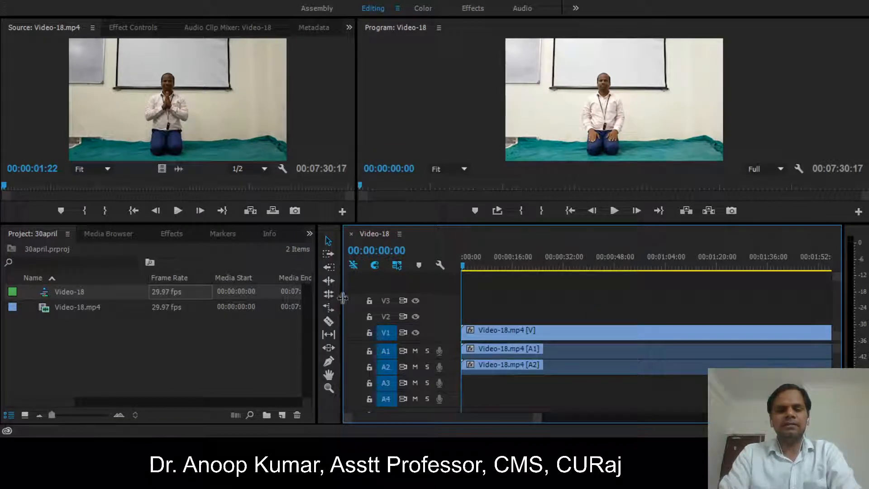
{"action": "left_click_drag", "start_coordinate": [343, 304], "coordinate": [273, 304]}
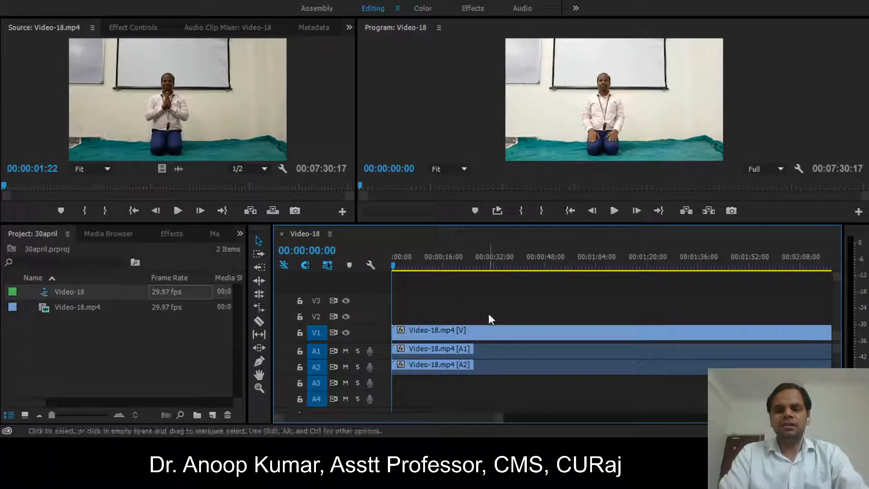
Move the playhead to 00:00:08:12 and show the effect controls of the Video-18.mp4 clip
{"action": "left_click_drag", "start_coordinate": [398, 267], "coordinate": [418, 267]}
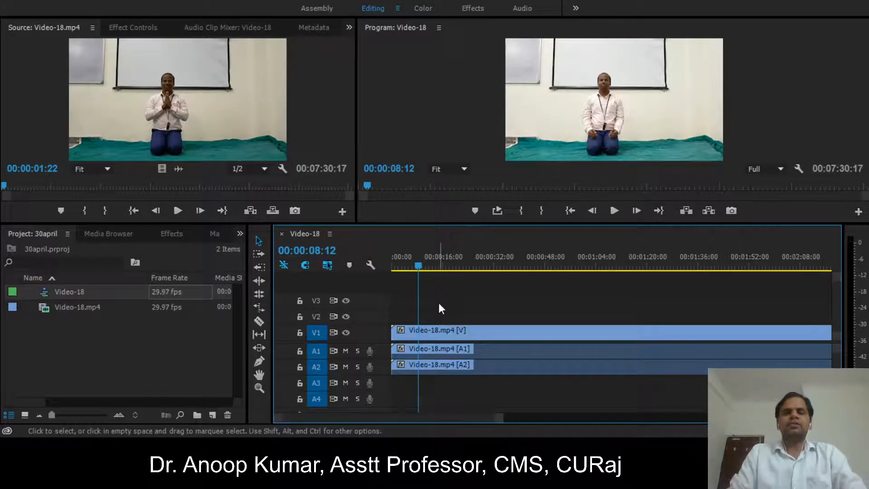
{"action": "left_click", "coordinate": [426, 335]}
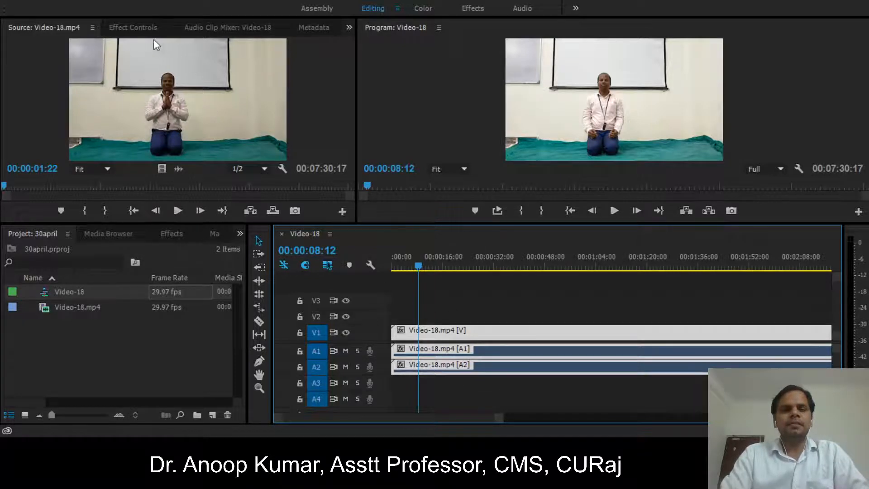
{"action": "left_click", "coordinate": [128, 27]}
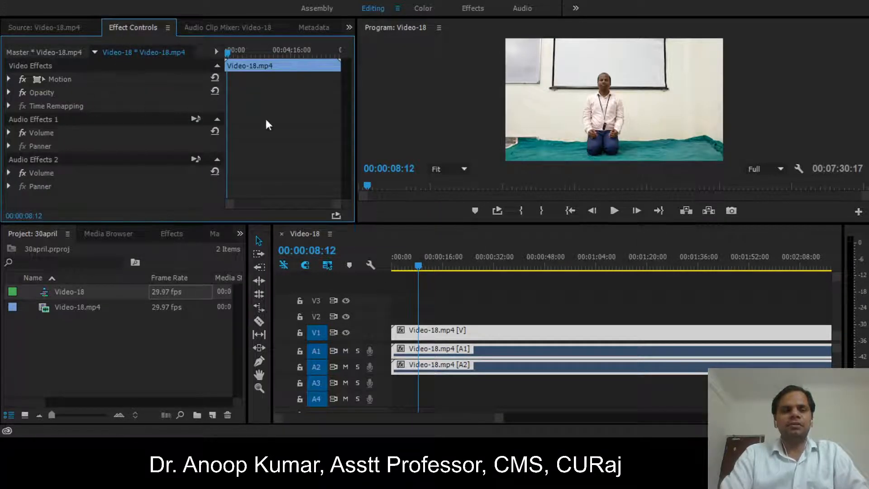
{"action": "left_click", "coordinate": [422, 332]}
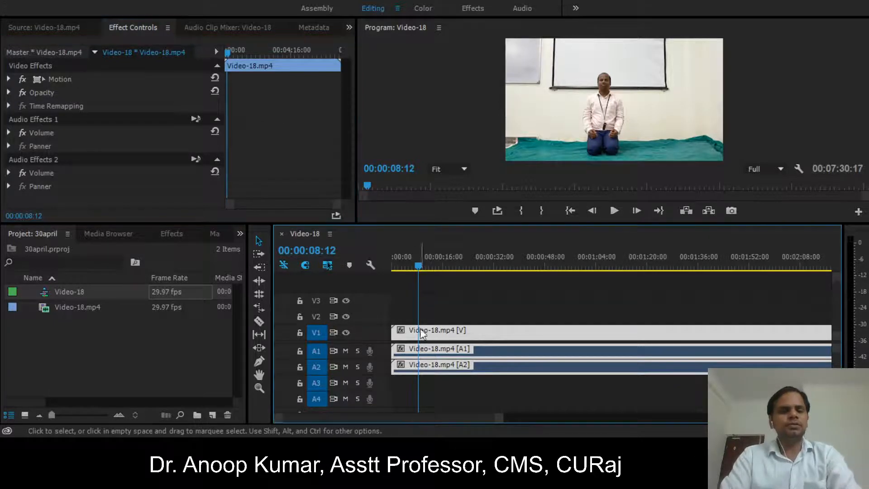
Apply the Crop effect from the Transform group of the video effects to the Video-18.mp4 clip on V1
{"action": "left_click", "coordinate": [180, 236]}
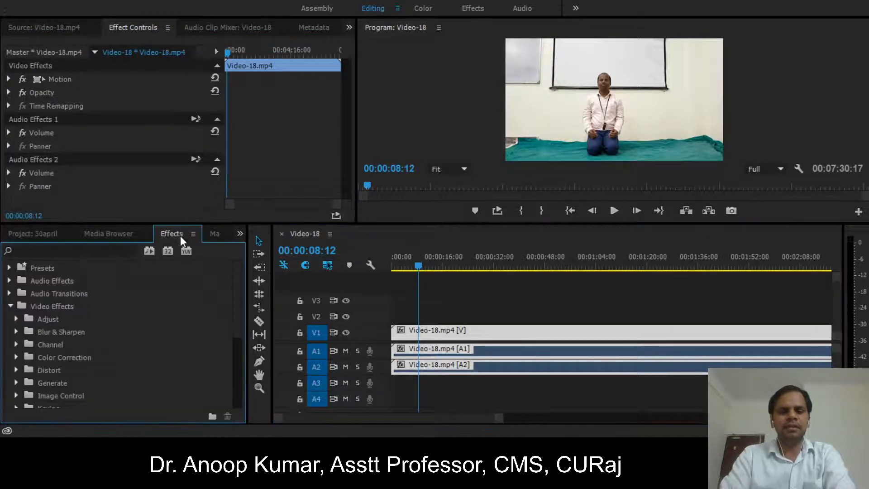
{"action": "left_click", "coordinate": [10, 306]}
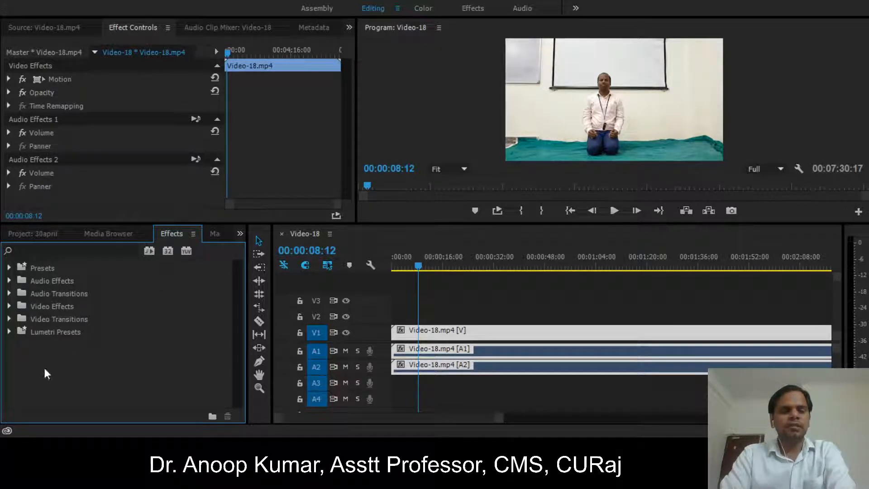
{"action": "left_click", "coordinate": [8, 306]}
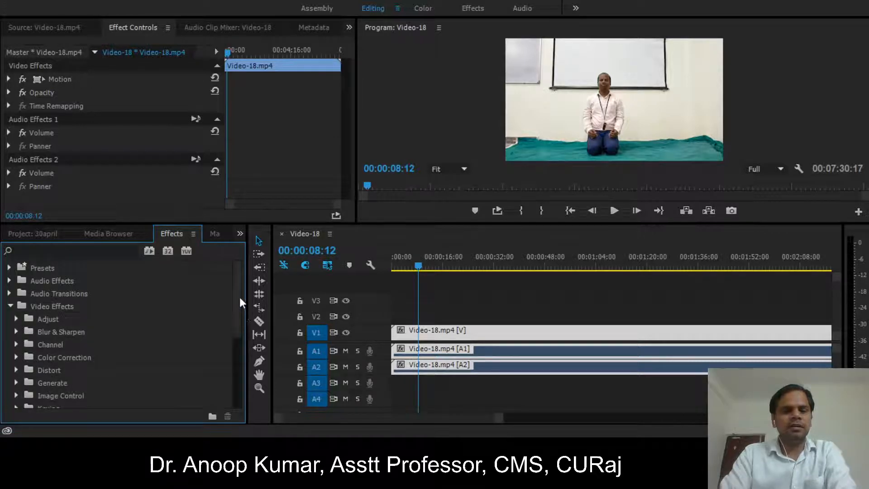
{"action": "left_click_drag", "start_coordinate": [240, 298], "coordinate": [230, 369]}
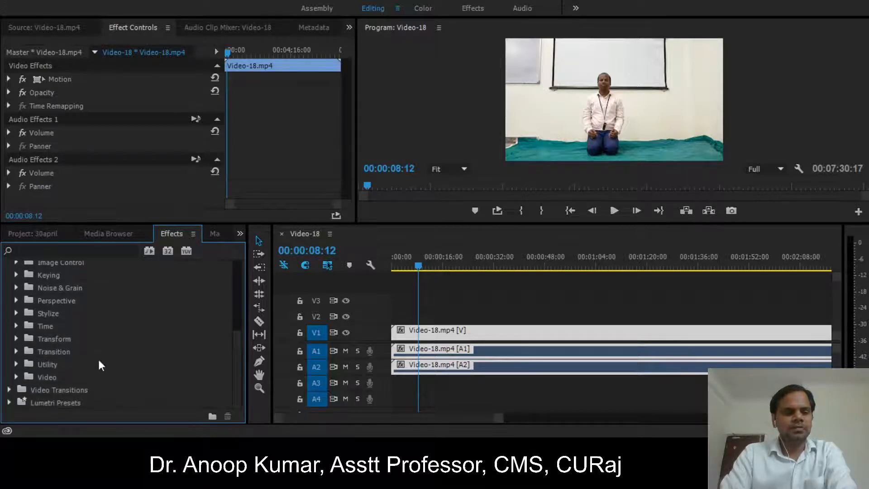
{"action": "left_click", "coordinate": [18, 336]}
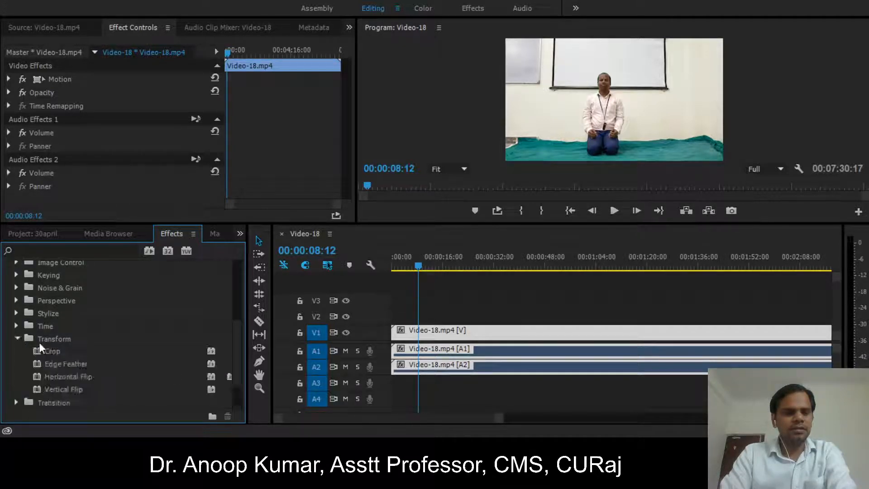
{"action": "left_click_drag", "start_coordinate": [236, 330], "coordinate": [233, 355]}
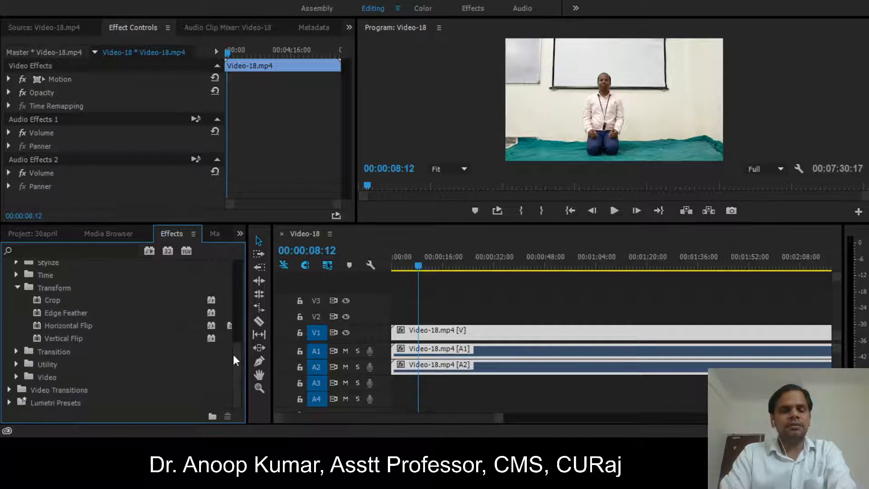
{"action": "left_click", "coordinate": [56, 297]}
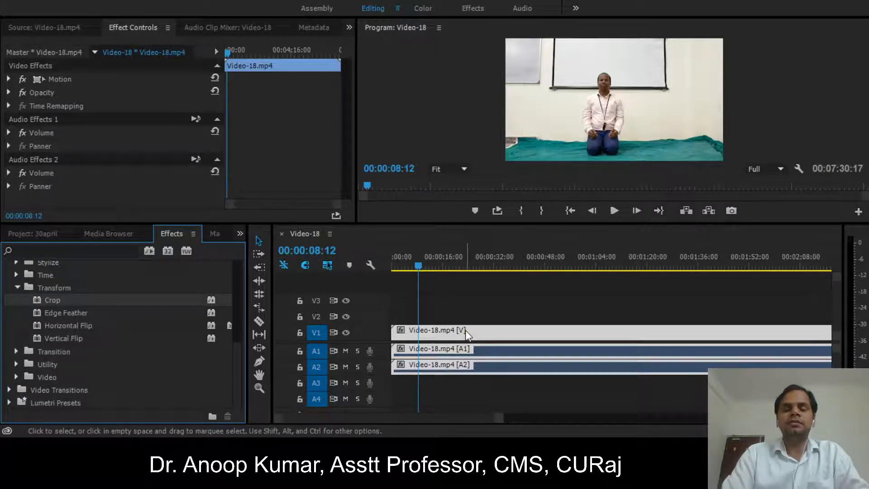
{"action": "left_click", "coordinate": [465, 272]}
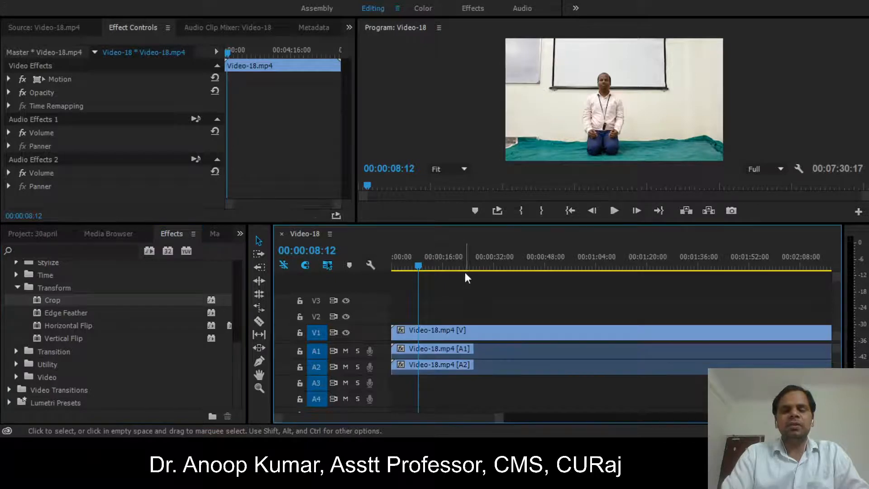
{"action": "left_click", "coordinate": [449, 337]}
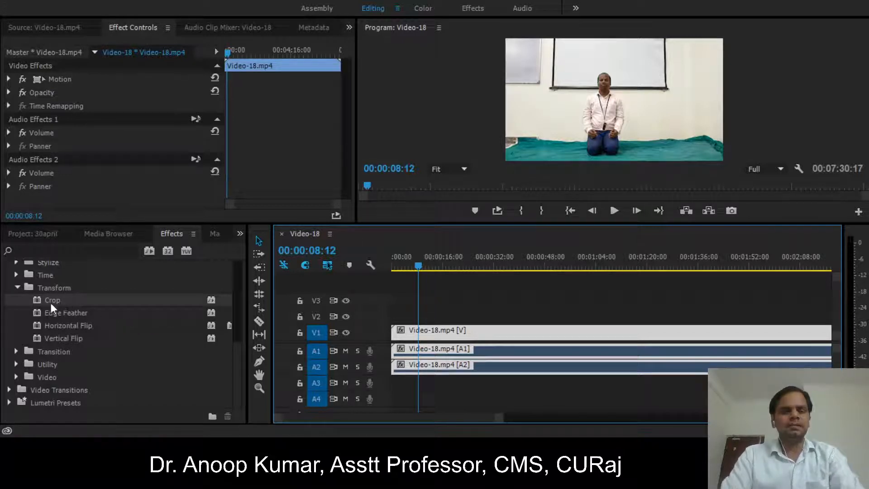
{"action": "left_click_drag", "start_coordinate": [51, 303], "coordinate": [428, 334]}
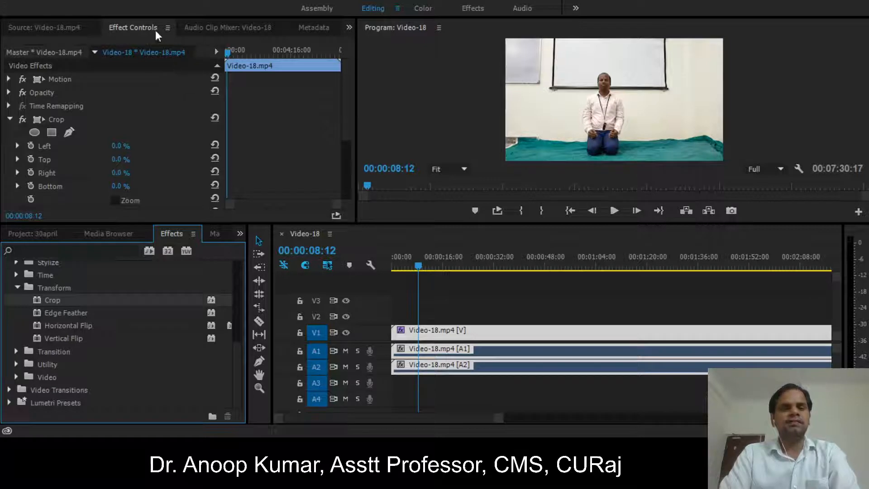
Bring all Crop parameters into view and enlarge the upper workspace area for a bigger program preview
{"action": "left_click_drag", "start_coordinate": [346, 102], "coordinate": [349, 135]}
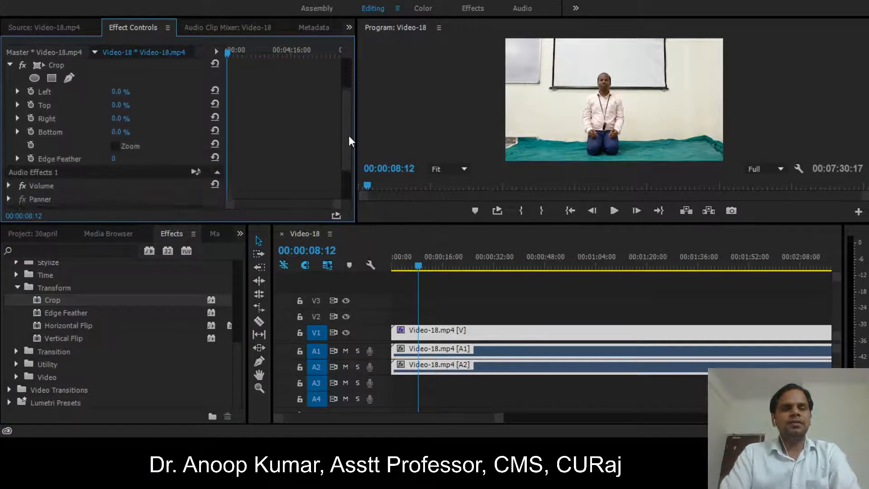
{"action": "left_click", "coordinate": [9, 57]}
{"action": "left_click", "coordinate": [124, 51]}
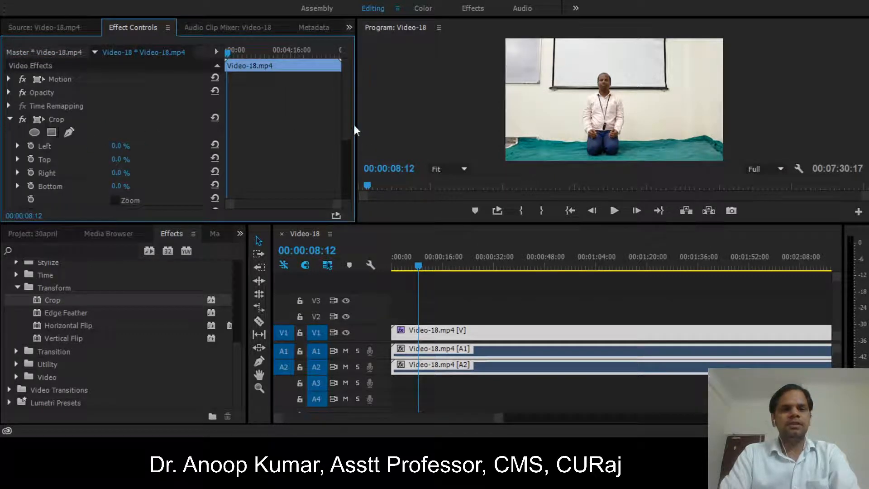
{"action": "left_click_drag", "start_coordinate": [346, 120], "coordinate": [350, 146]}
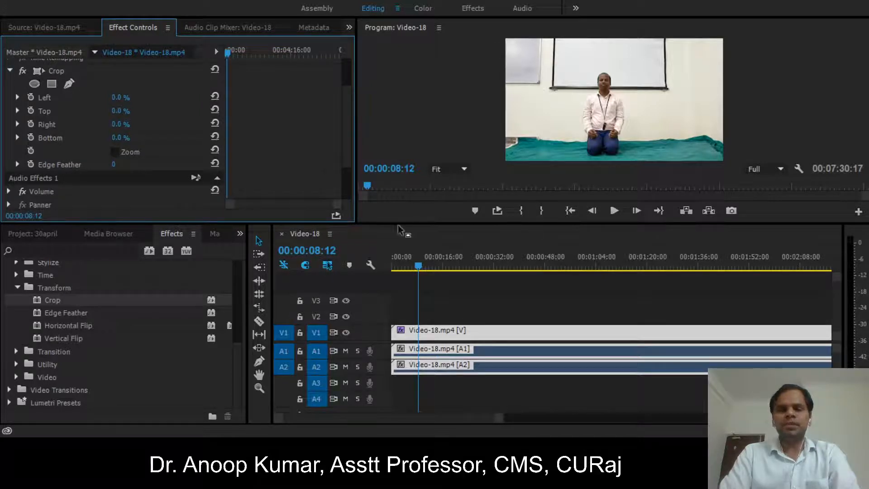
{"action": "left_click_drag", "start_coordinate": [387, 224], "coordinate": [380, 309]}
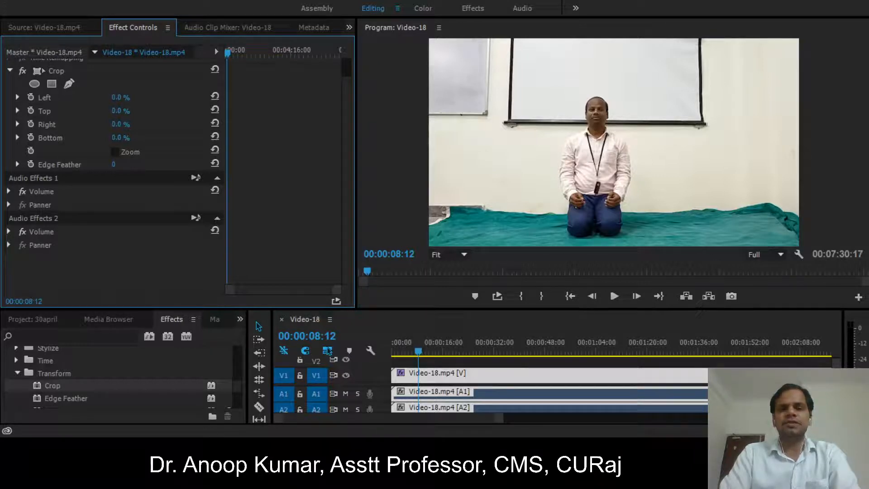
Crop the clip by 14.0 % on its left side and 19.0 % on its right side
{"action": "left_click_drag", "start_coordinate": [119, 97], "coordinate": [129, 98]}
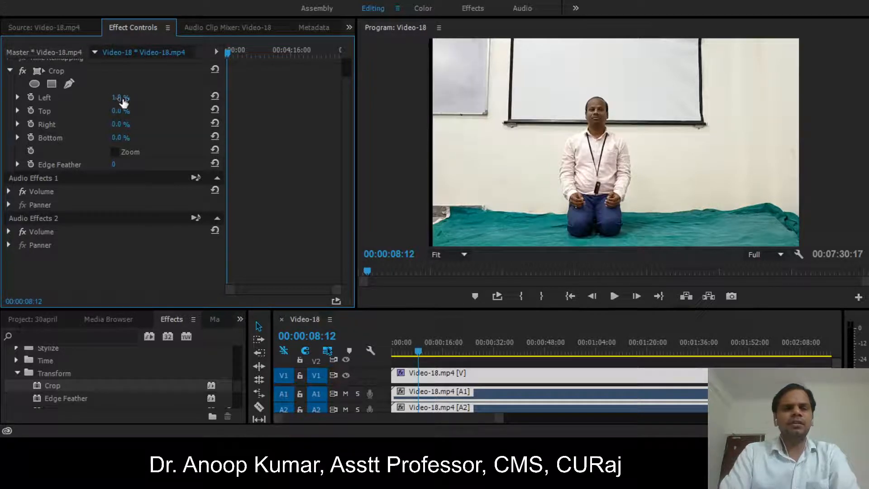
{"action": "left_click", "coordinate": [120, 98]}
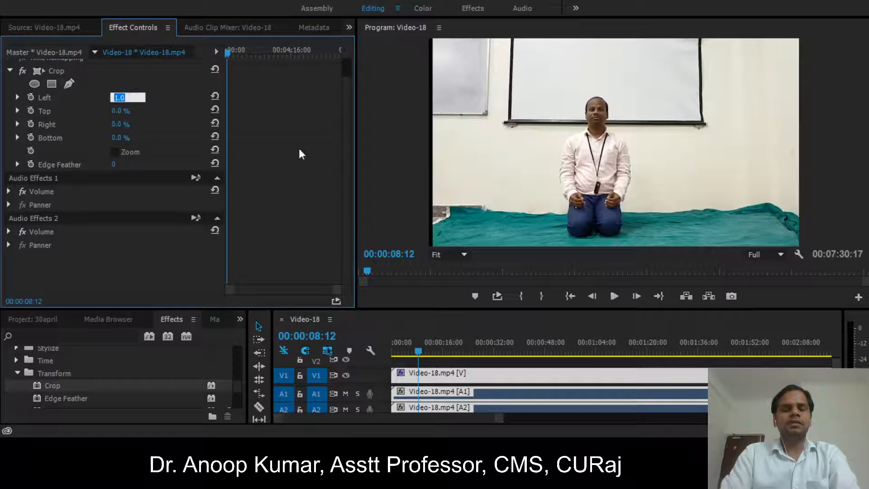
{"action": "left_click", "coordinate": [284, 187]}
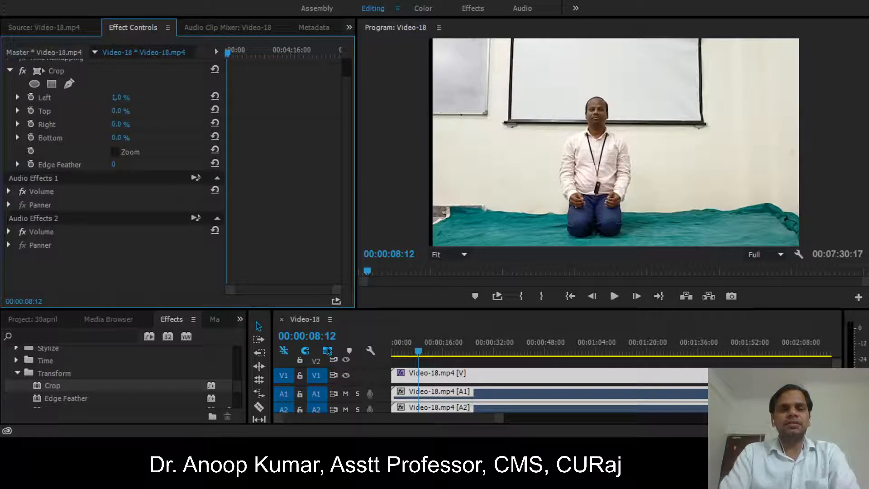
{"action": "left_click", "coordinate": [129, 94]}
{"action": "key", "text": "Return"}
{"action": "mouse_move", "coordinate": [121, 97]}
{"action": "left_mouse_down"}
{"action": "mouse_move", "coordinate": [134, 97]}
{"action": "mouse_move", "coordinate": [116, 97]}
{"action": "left_mouse_up"}
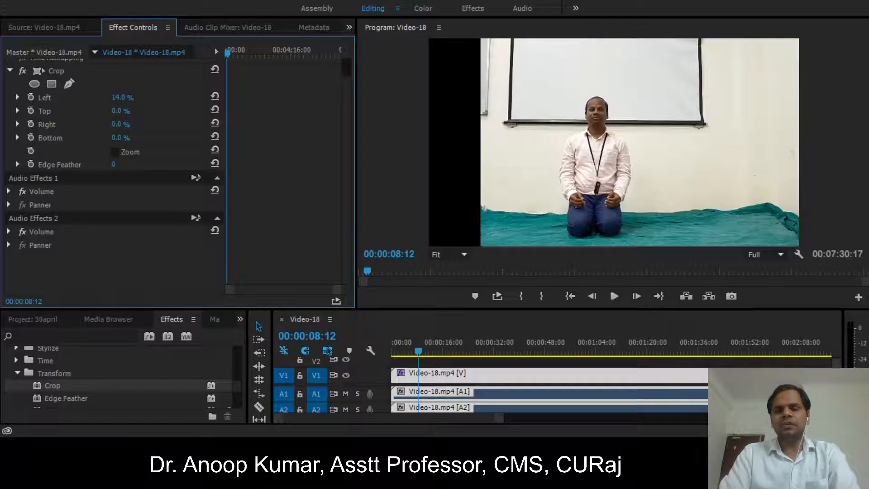
{"action": "left_click_drag", "start_coordinate": [117, 98], "coordinate": [118, 97]}
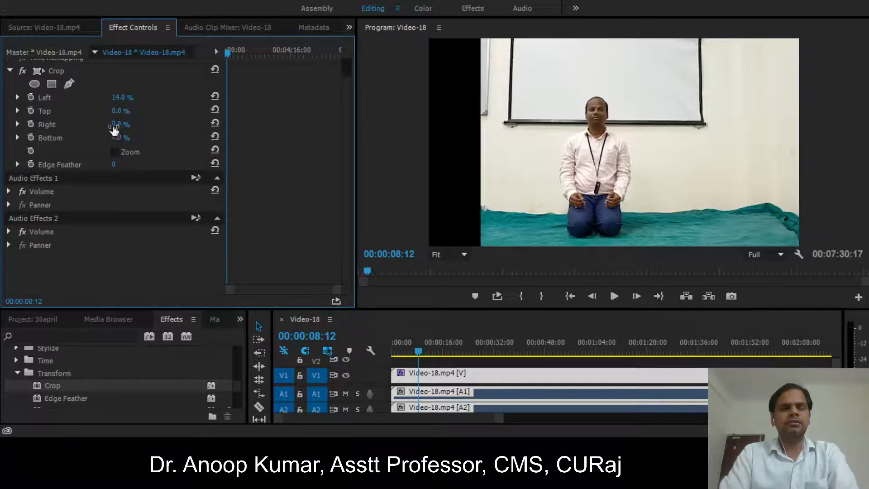
{"action": "mouse_move", "coordinate": [117, 124]}
{"action": "left_mouse_down"}
{"action": "mouse_move", "coordinate": [139, 124]}
{"action": "mouse_move", "coordinate": [128, 124]}
{"action": "left_mouse_up"}
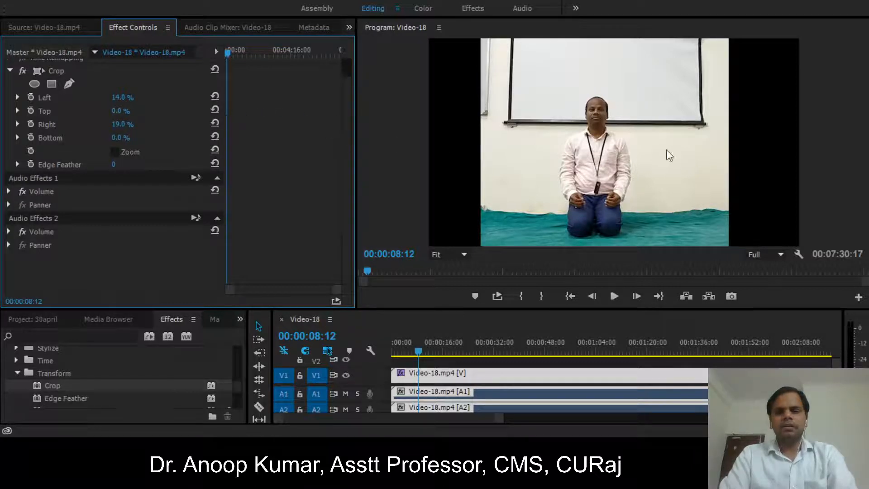
{"action": "left_click", "coordinate": [400, 156]}
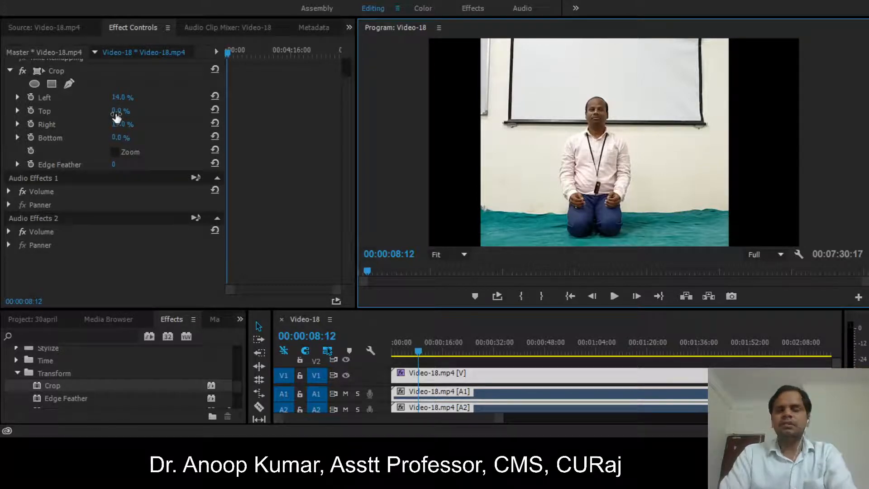
Try cropping the top of the clip by 7.0 %, and undo that change
{"action": "left_click_drag", "start_coordinate": [116, 113], "coordinate": [128, 112]}
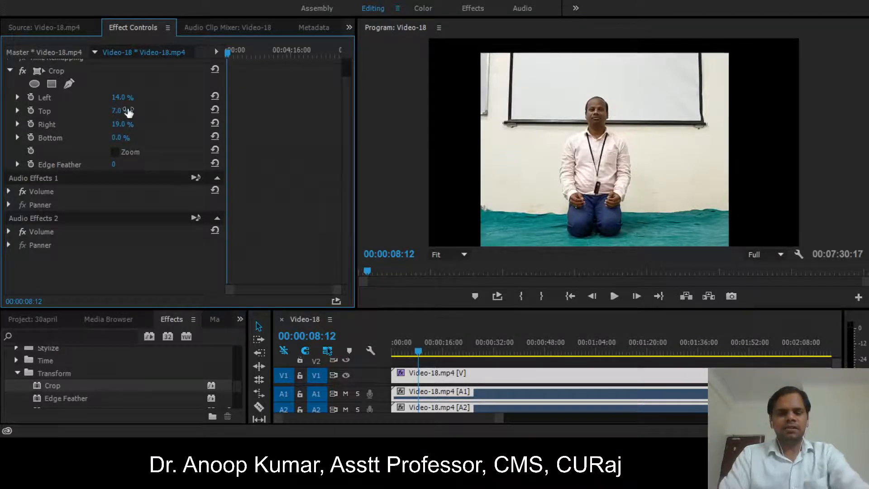
{"action": "key", "text": "ctrl+z"}
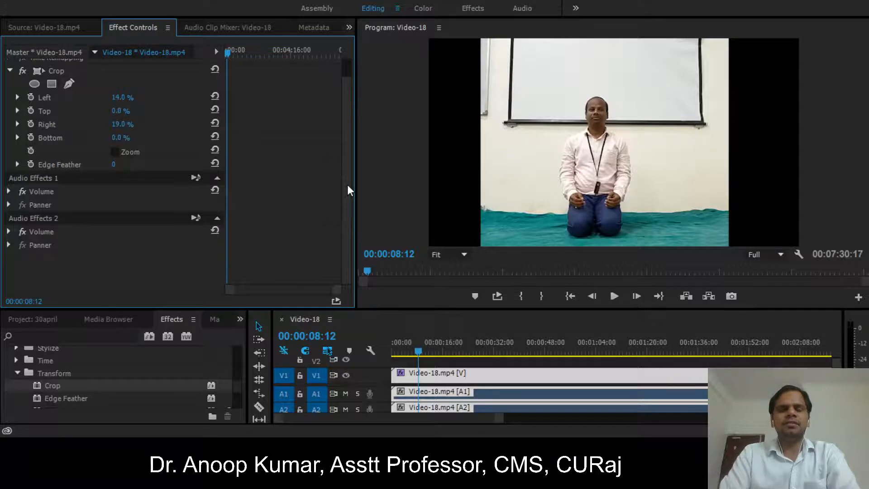
Collapse the Crop effect's parameters in the clip's effect list
{"action": "scroll", "coordinate": [347, 183], "scroll_direction": "up", "scroll_amount": 3}
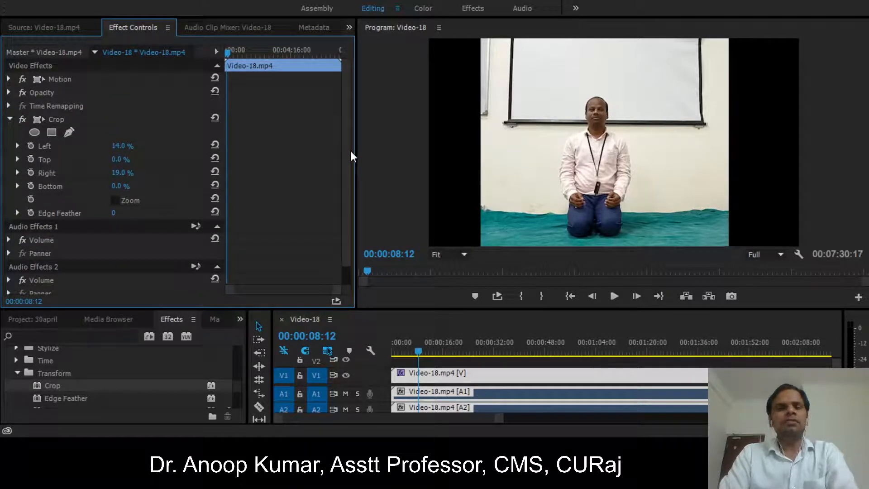
{"action": "left_click", "coordinate": [9, 120]}
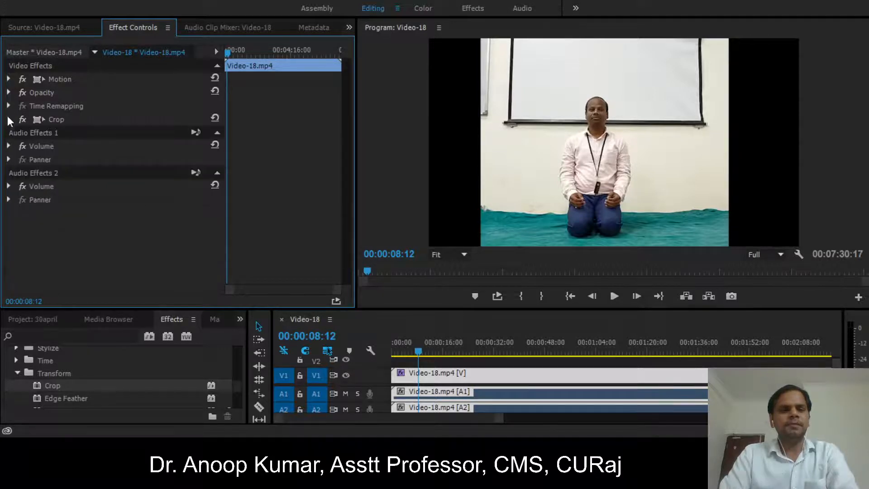
Expand the clip's Motion effect, set its Scale to 139.0 and its Position to 679.0, 256.0
{"action": "left_click", "coordinate": [9, 79]}
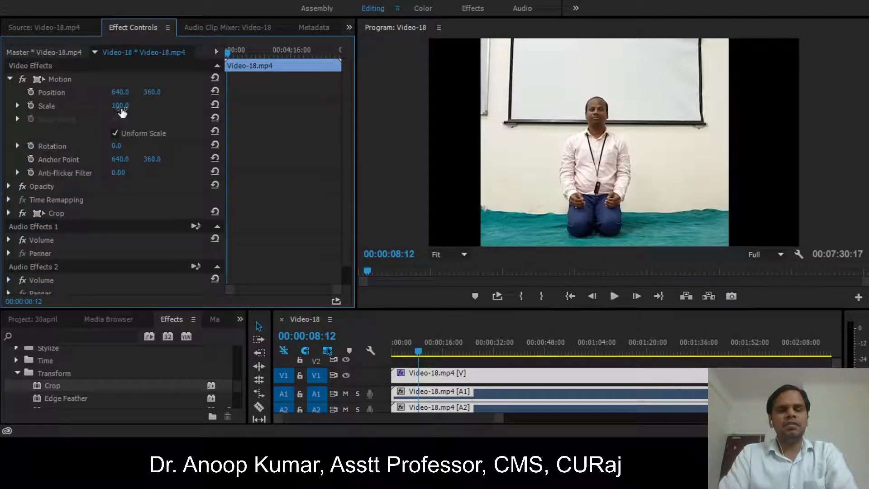
{"action": "left_click", "coordinate": [16, 106]}
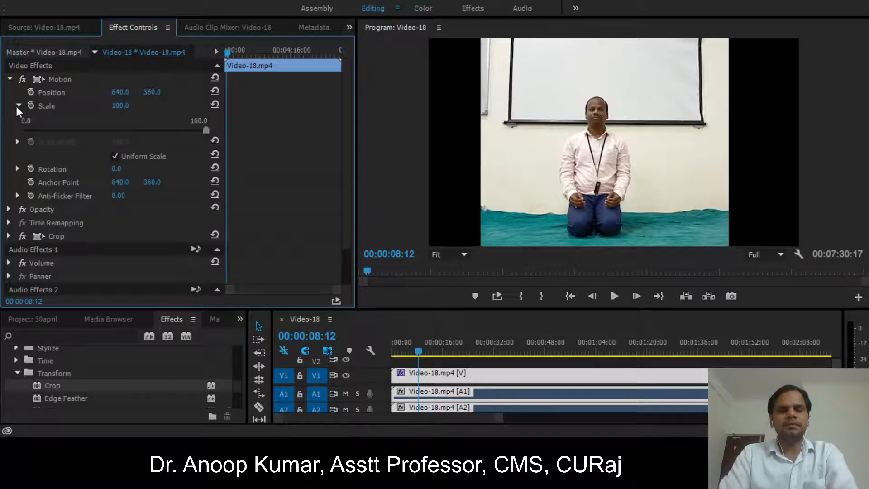
{"action": "left_click", "coordinate": [17, 105]}
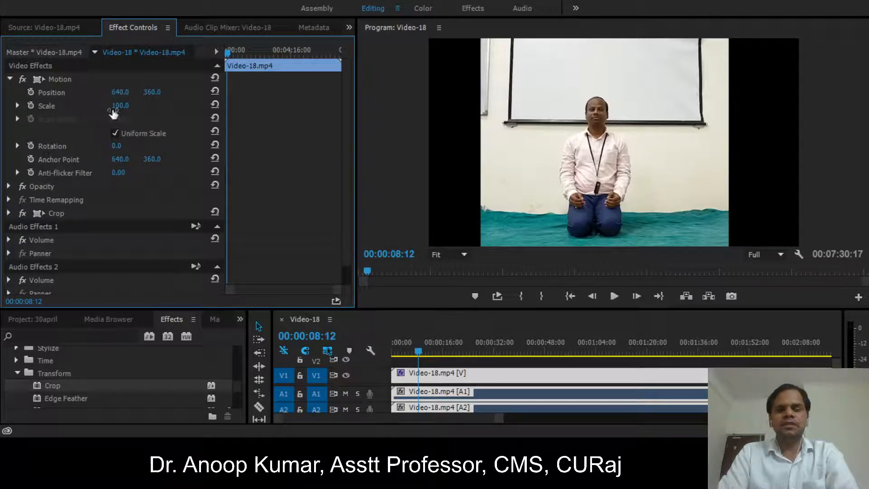
{"action": "left_click_drag", "start_coordinate": [113, 109], "coordinate": [131, 109]}
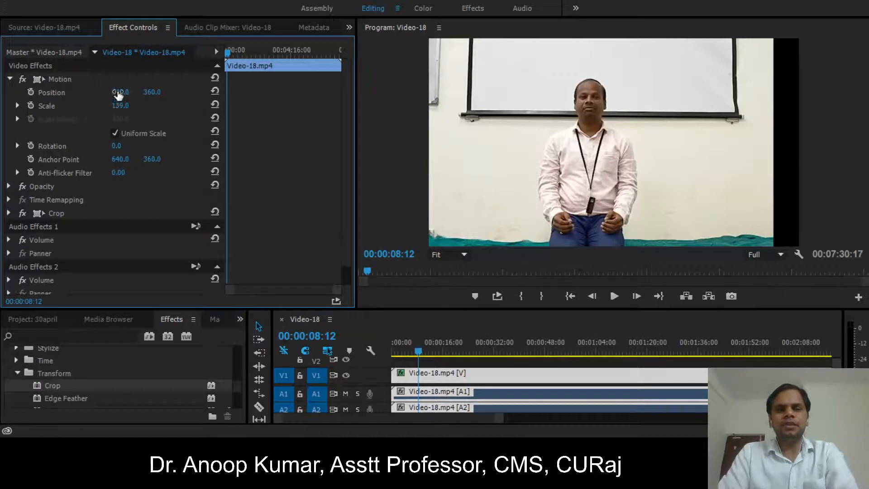
{"action": "mouse_move", "coordinate": [119, 92]}
{"action": "left_mouse_down"}
{"action": "mouse_move", "coordinate": [109, 92]}
{"action": "mouse_move", "coordinate": [168, 93]}
{"action": "mouse_move", "coordinate": [106, 93]}
{"action": "left_mouse_up"}
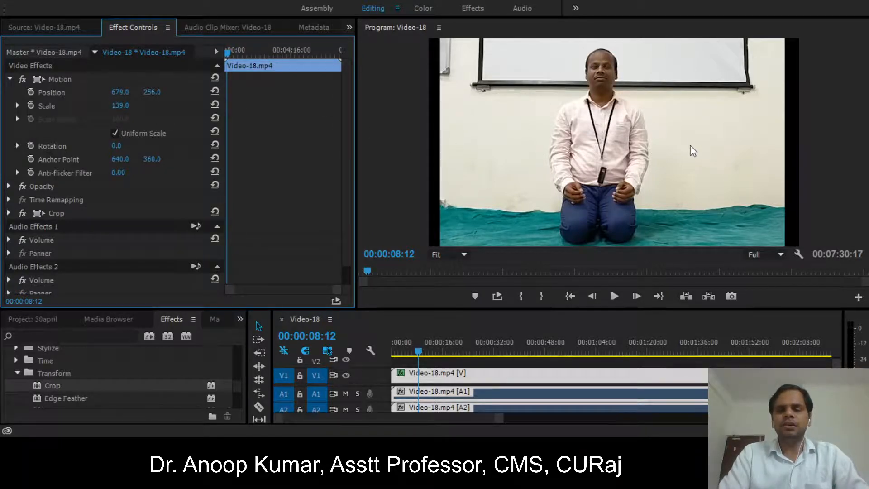
Check the reframed picture by playing it briefly in the maximized program preview, return to the sequence start, and restore the preview size
{"action": "left_click", "coordinate": [829, 131]}
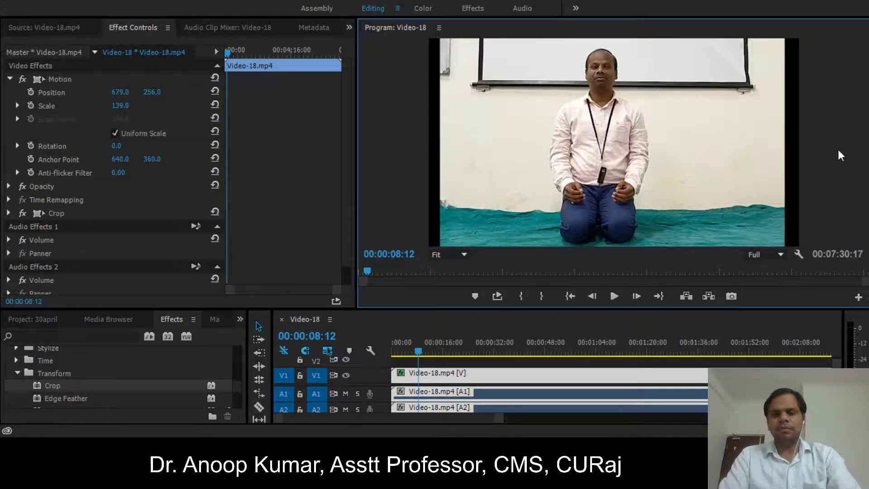
{"action": "key", "text": "grave"}
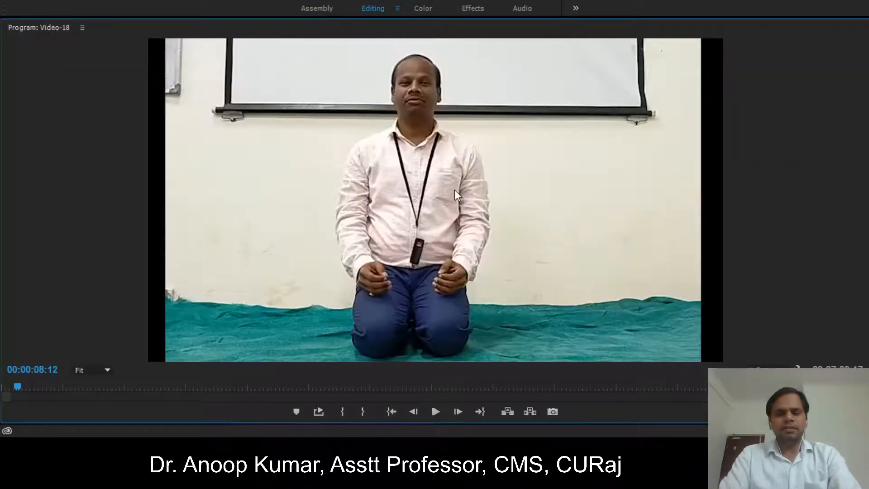
{"action": "key", "text": "space"}
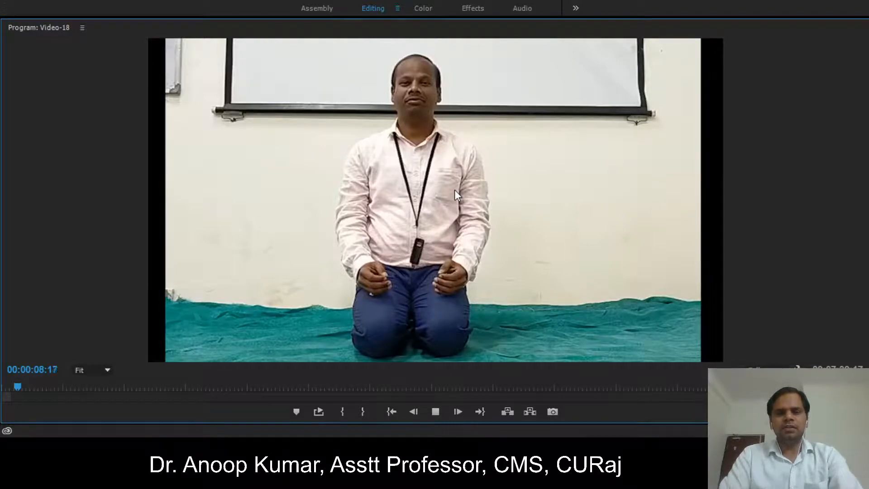
{"action": "key", "text": "space"}
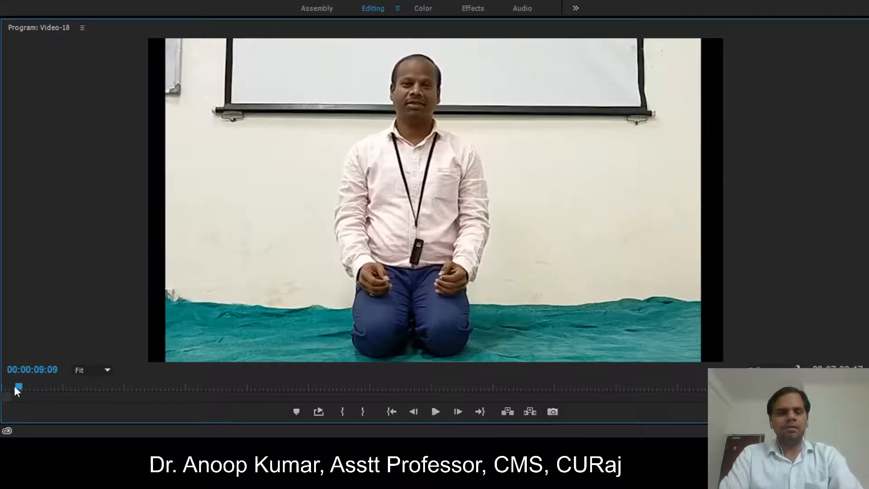
{"action": "left_click_drag", "start_coordinate": [15, 386], "coordinate": [2, 386]}
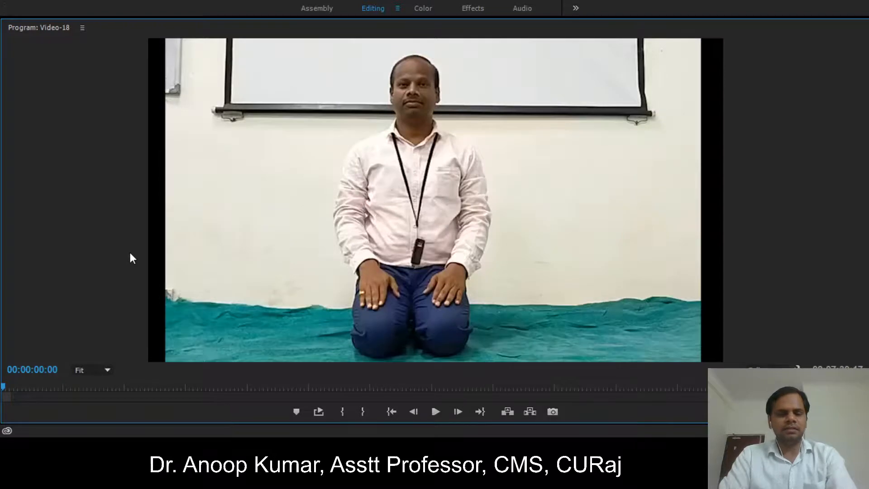
{"action": "key", "text": "grave"}
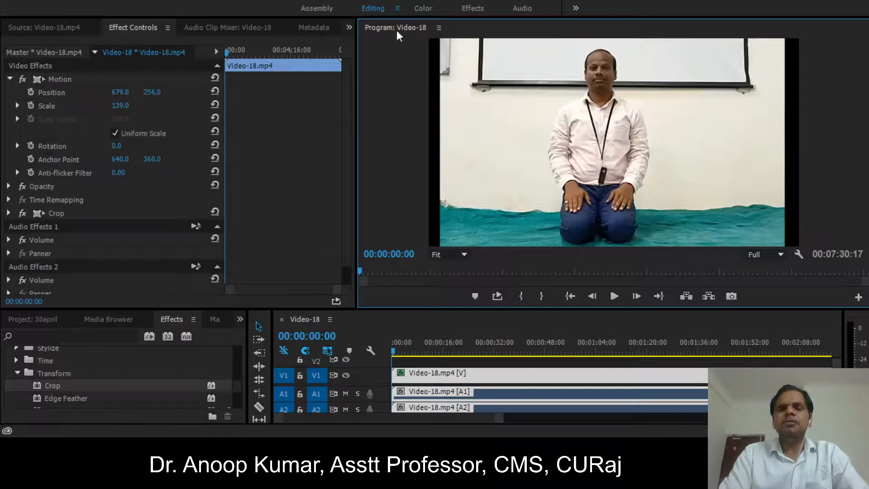
Select the picture directly in the program preview, move it to about 372.2, -6.8 and enlarge it to about 169.7 %
{"action": "double_click", "coordinate": [606, 120]}
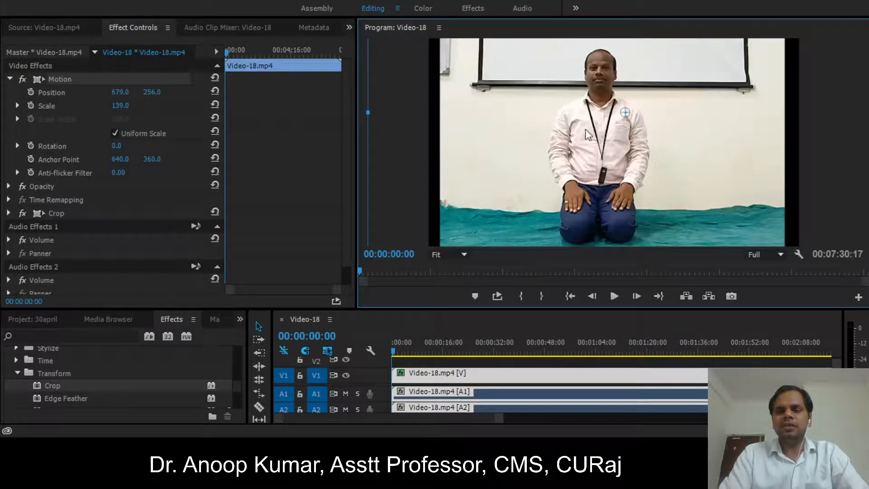
{"action": "mouse_move", "coordinate": [582, 115]}
{"action": "left_mouse_down"}
{"action": "mouse_move", "coordinate": [615, 136]}
{"action": "mouse_move", "coordinate": [571, 115]}
{"action": "mouse_move", "coordinate": [579, 116]}
{"action": "left_mouse_up"}
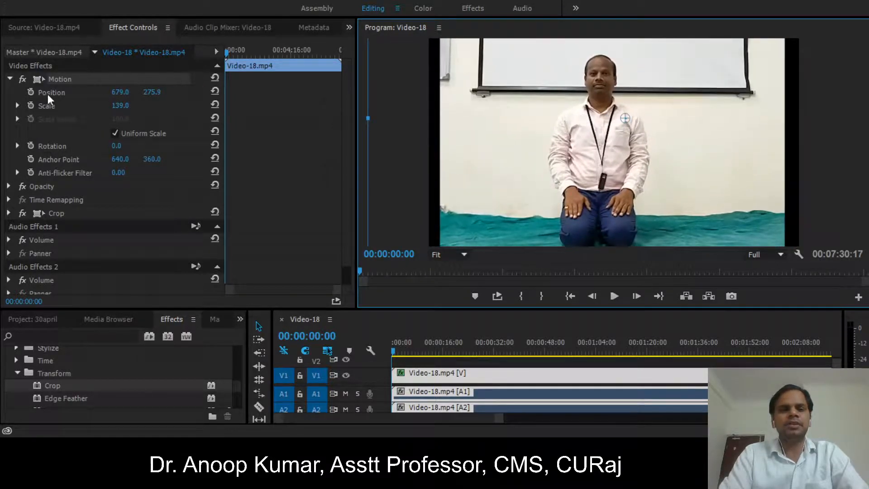
{"action": "left_click_drag", "start_coordinate": [698, 136], "coordinate": [612, 123]}
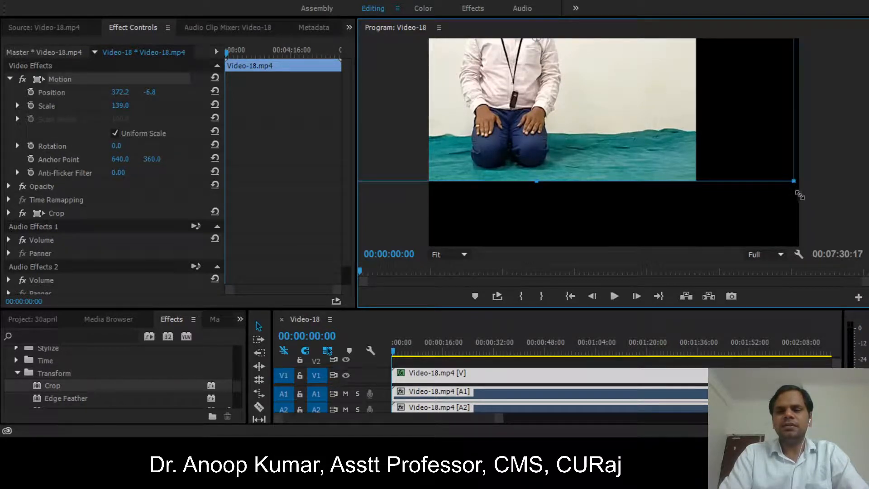
{"action": "left_click_drag", "start_coordinate": [795, 182], "coordinate": [811, 207]}
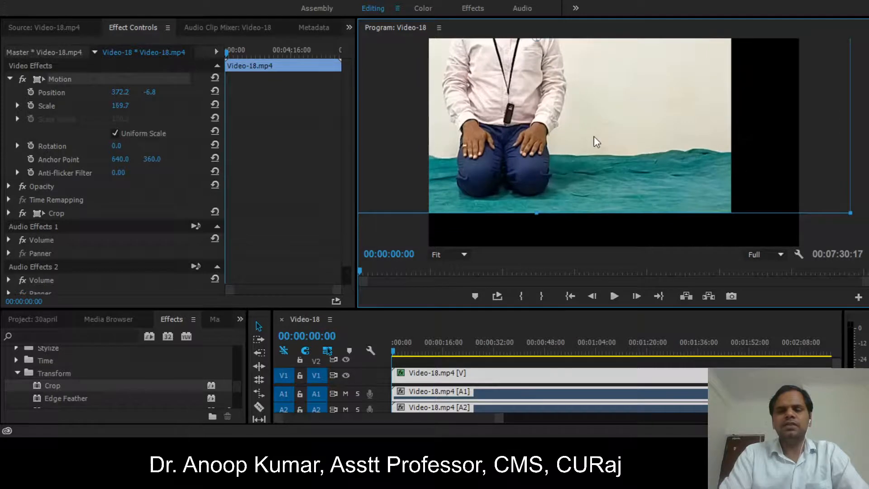
Try recentring the enlarged picture by hand in the program frame, and undo those moves
{"action": "left_click_drag", "start_coordinate": [587, 130], "coordinate": [769, 191]}
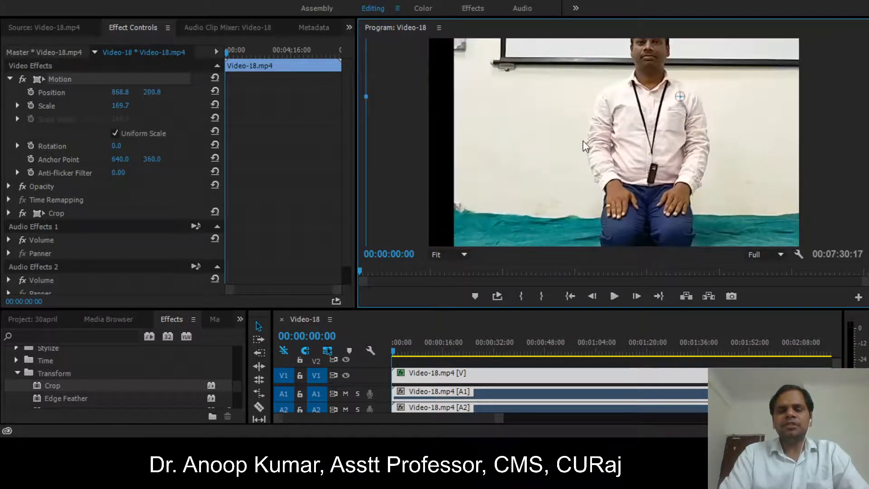
{"action": "left_click_drag", "start_coordinate": [556, 130], "coordinate": [539, 132]}
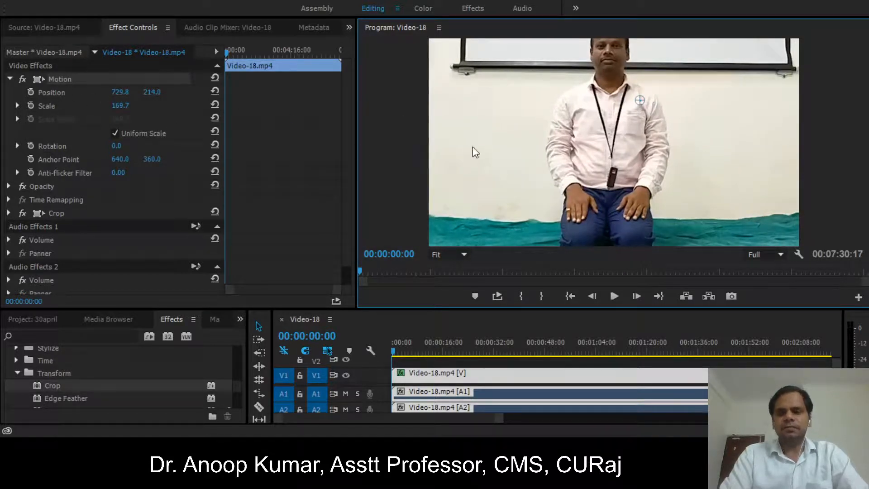
{"action": "key", "text": "ctrl+z"}
{"action": "key", "text": "ctrl+z"}
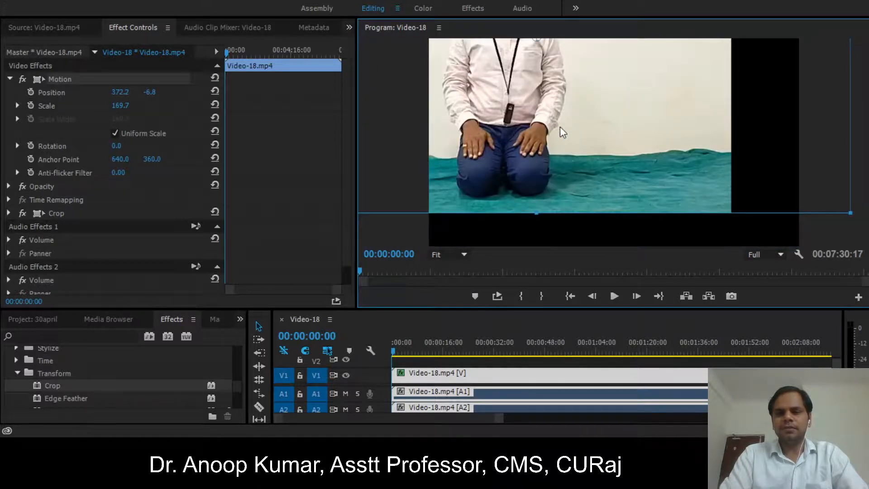
{"action": "left_click_drag", "start_coordinate": [561, 127], "coordinate": [607, 146]}
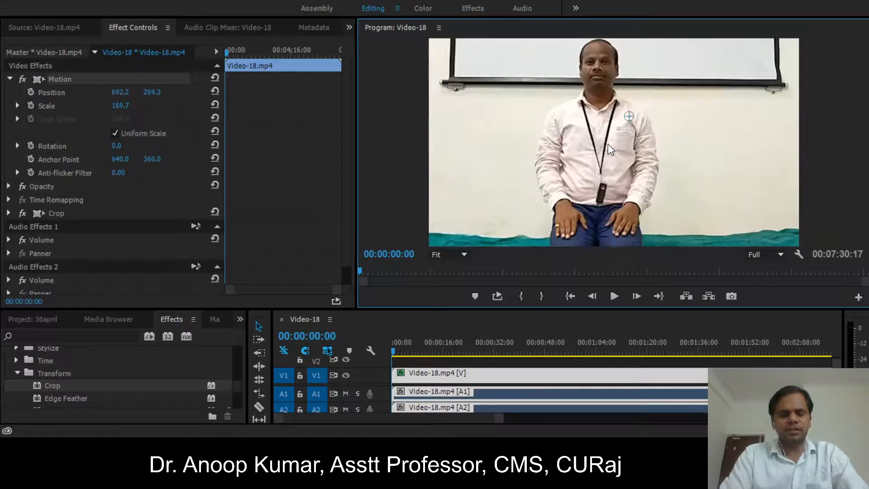
{"action": "key", "text": "ctrl+z"}
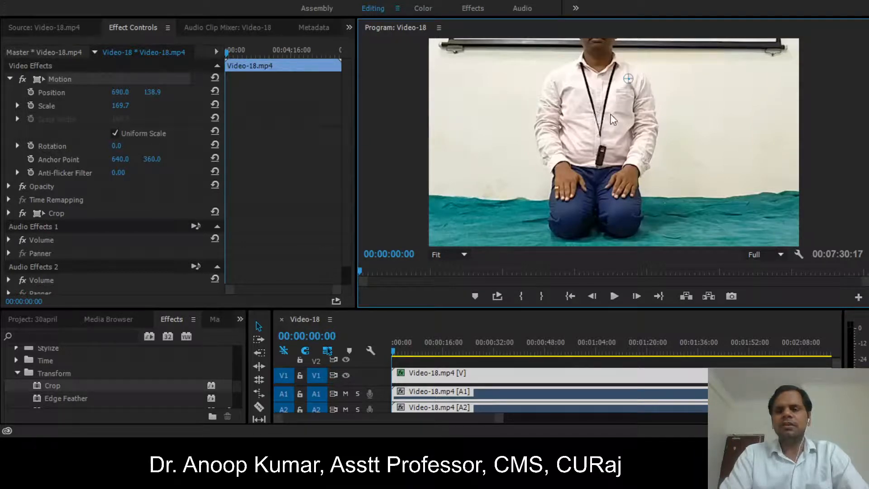
Move the clip's anchor point to about 667.7, 420.0 and try shifting the picture slightly down and back up
{"action": "left_click_drag", "start_coordinate": [628, 78], "coordinate": [642, 109]}
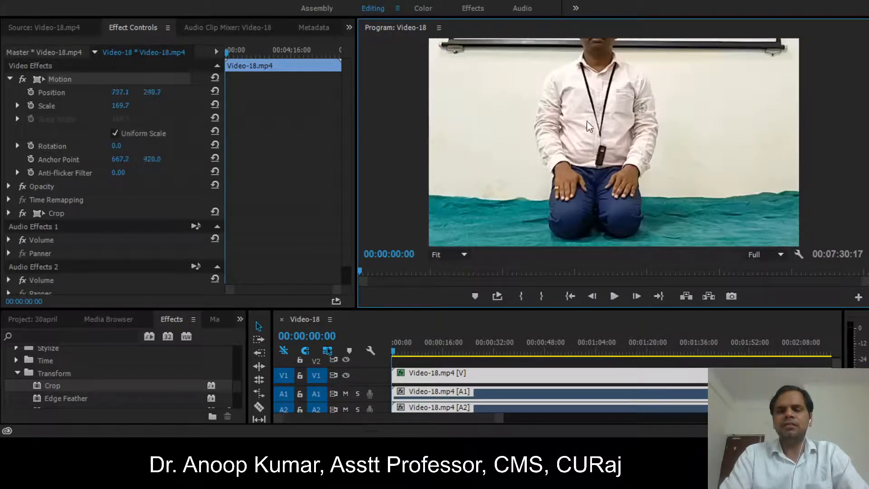
{"action": "left_click_drag", "start_coordinate": [588, 126], "coordinate": [591, 143]}
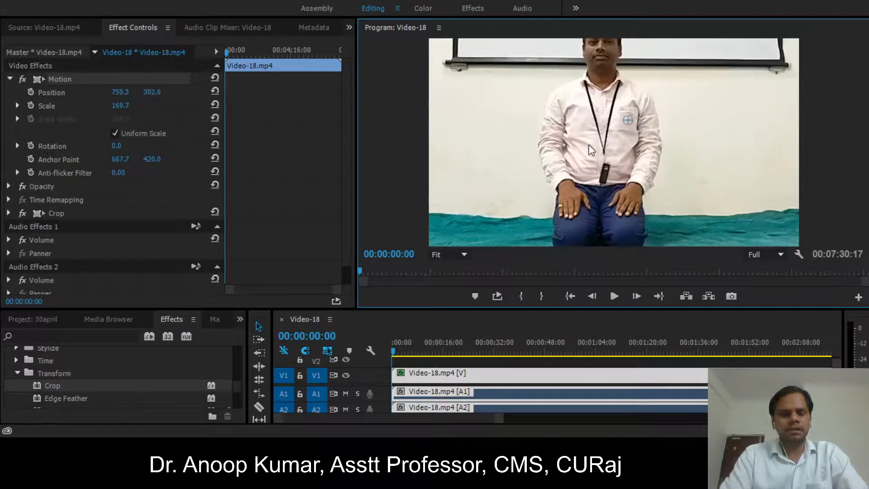
{"action": "left_click_drag", "start_coordinate": [591, 149], "coordinate": [588, 131]}
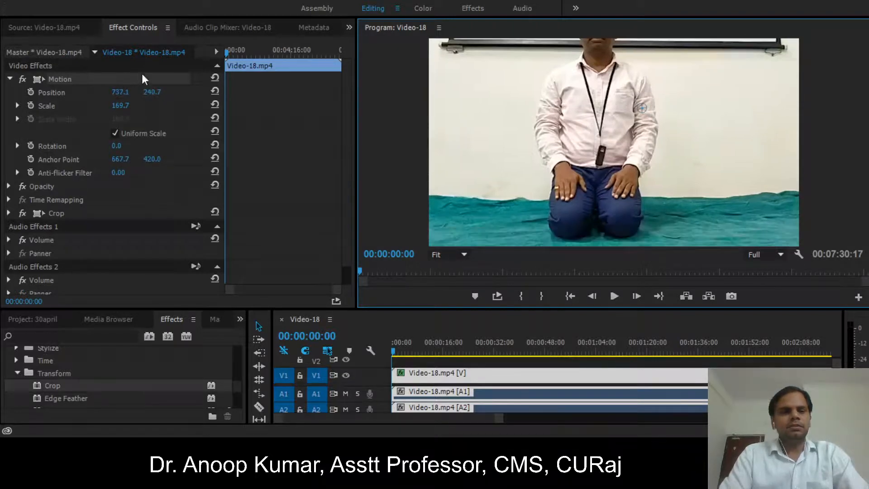
Reduce the clip's Scale to 125.7 and reposition the picture to 713.8, 344.6
{"action": "left_click_drag", "start_coordinate": [119, 107], "coordinate": [99, 106]}
{"action": "left_click", "coordinate": [481, 149]}
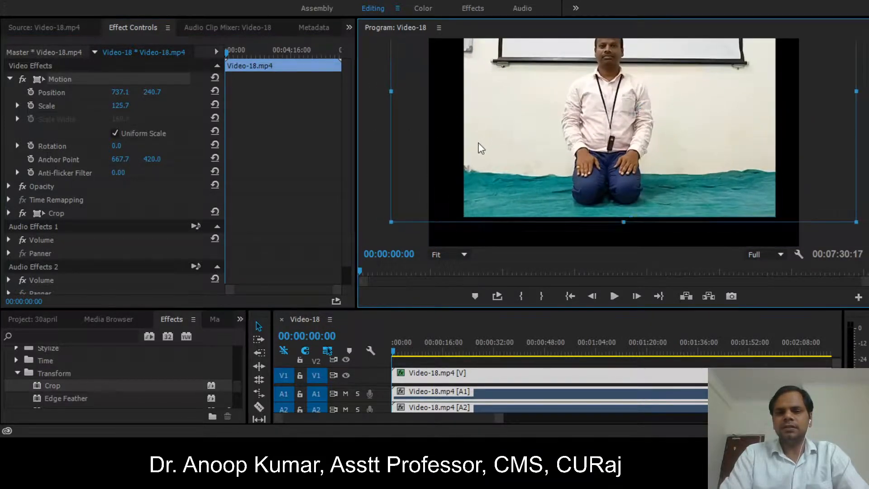
{"action": "left_click_drag", "start_coordinate": [481, 148], "coordinate": [505, 157]}
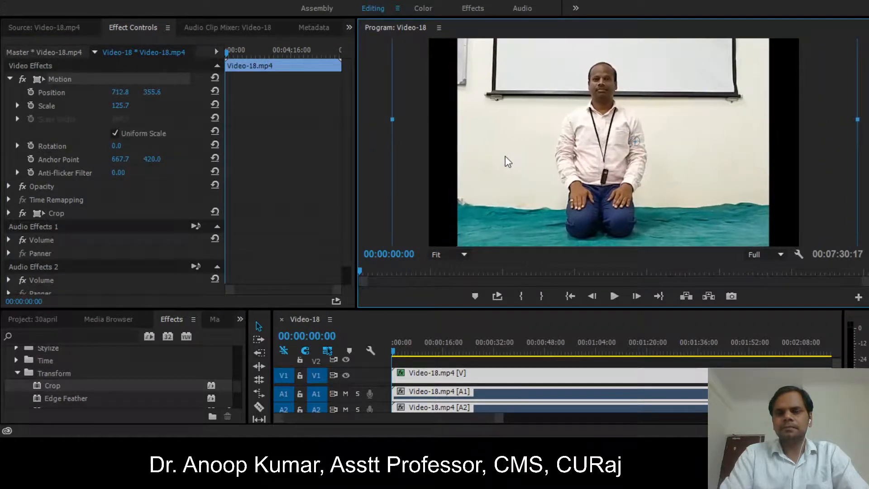
{"action": "left_click_drag", "start_coordinate": [146, 93], "coordinate": [125, 93]}
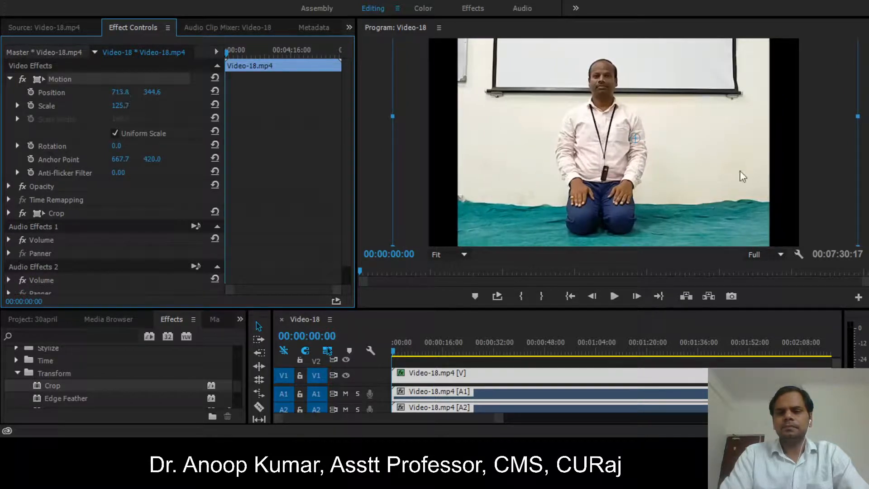
Review the adjusted framing by playing the first seconds in the maximized program preview, and restore the normal layout
{"action": "left_click", "coordinate": [749, 316]}
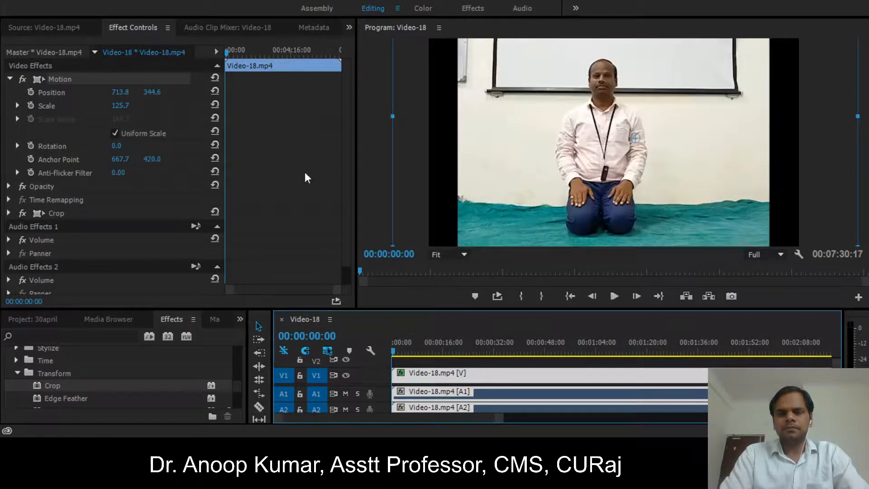
{"action": "left_click", "coordinate": [257, 155]}
{"action": "left_click", "coordinate": [642, 120]}
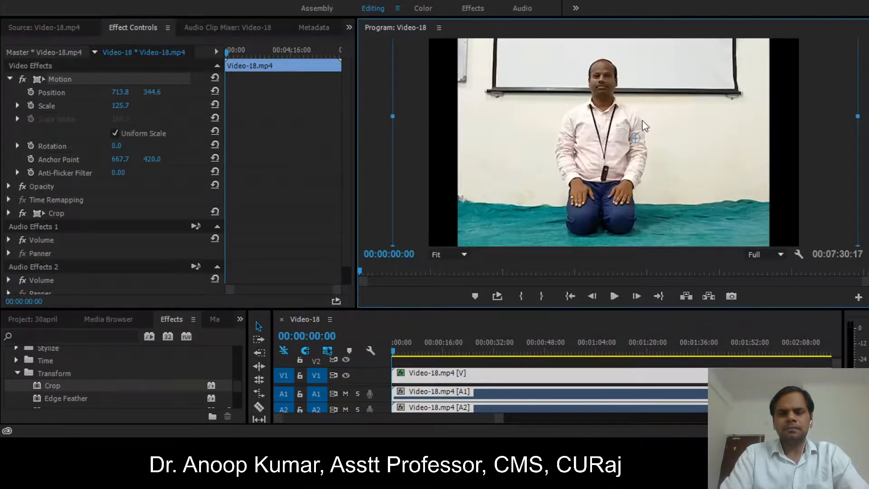
{"action": "key", "text": "grave"}
{"action": "key", "text": "space"}
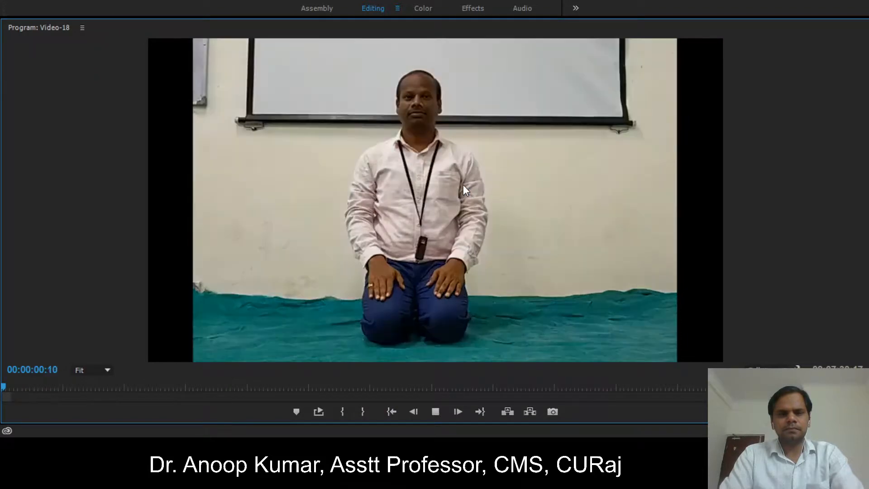
{"action": "key", "text": "space"}
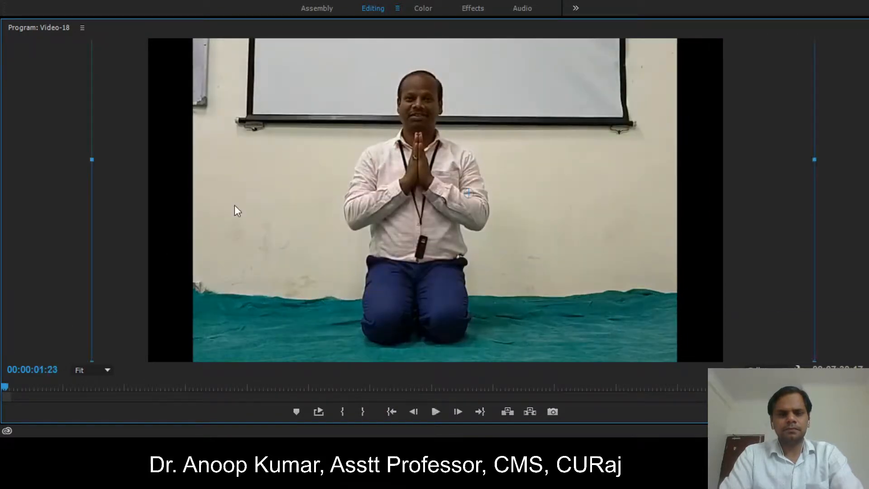
{"action": "key", "text": "grave"}
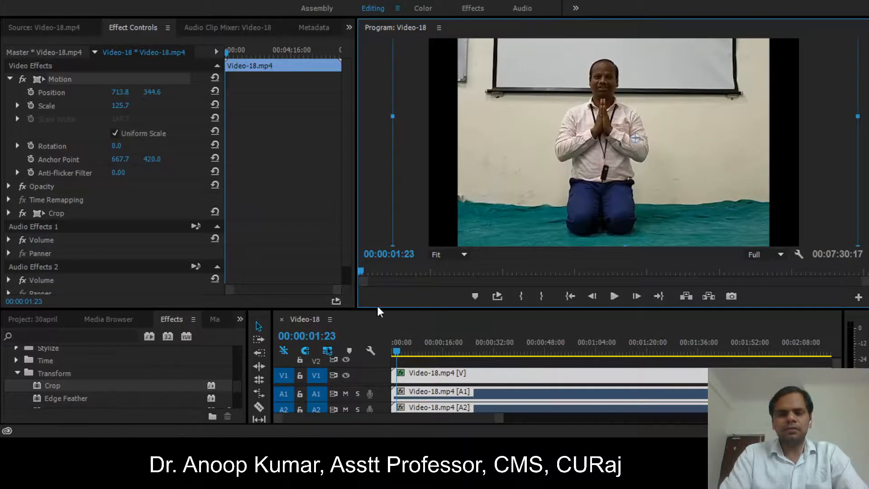
Enlarge the timeline area to show more tracks, deselect the clip, and fine-tune the height split with the preview
{"action": "left_click_drag", "start_coordinate": [379, 263], "coordinate": [414, 228]}
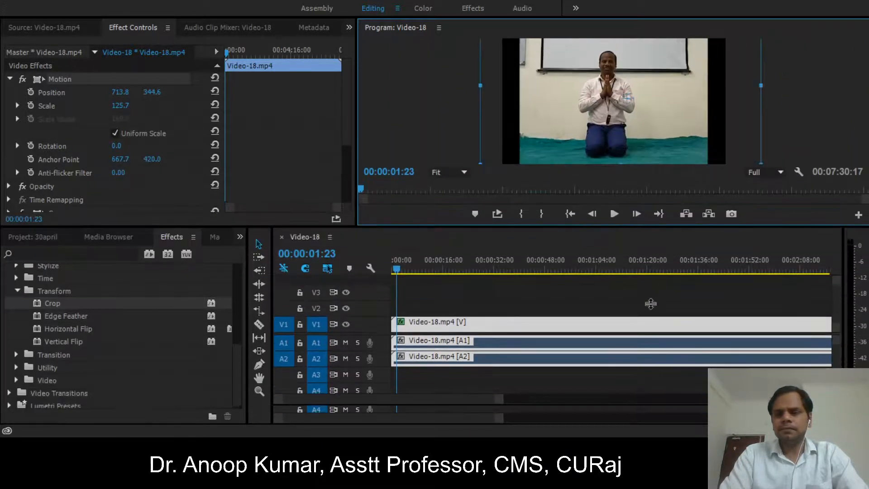
{"action": "left_click", "coordinate": [560, 310]}
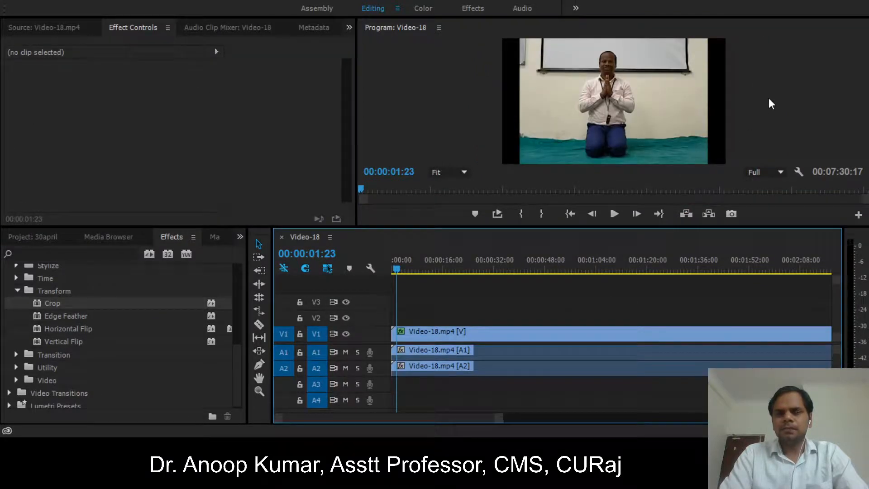
{"action": "left_click", "coordinate": [644, 99]}
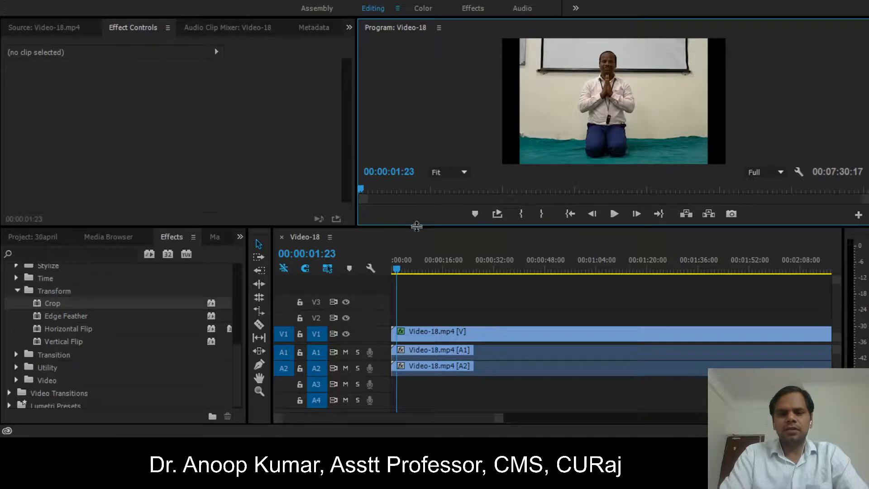
{"action": "left_click_drag", "start_coordinate": [416, 226], "coordinate": [417, 235]}
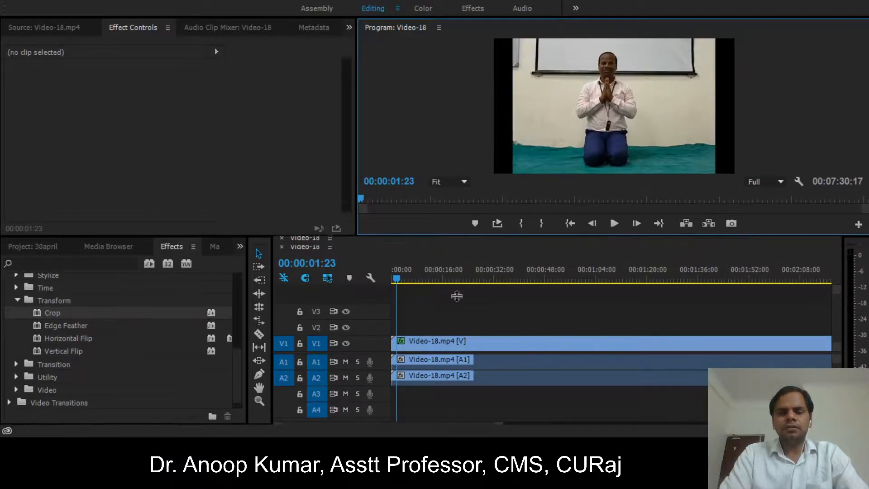
Select the Video-18.mp4 clip, increase its Scale to 142.7 and reposition the picture to 725.8, 329.6
{"action": "left_click", "coordinate": [416, 340]}
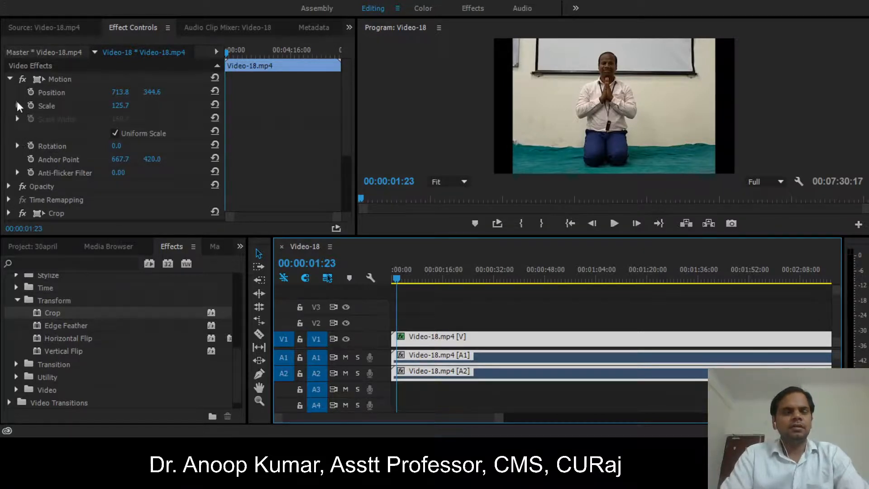
{"action": "left_click", "coordinate": [119, 106]}
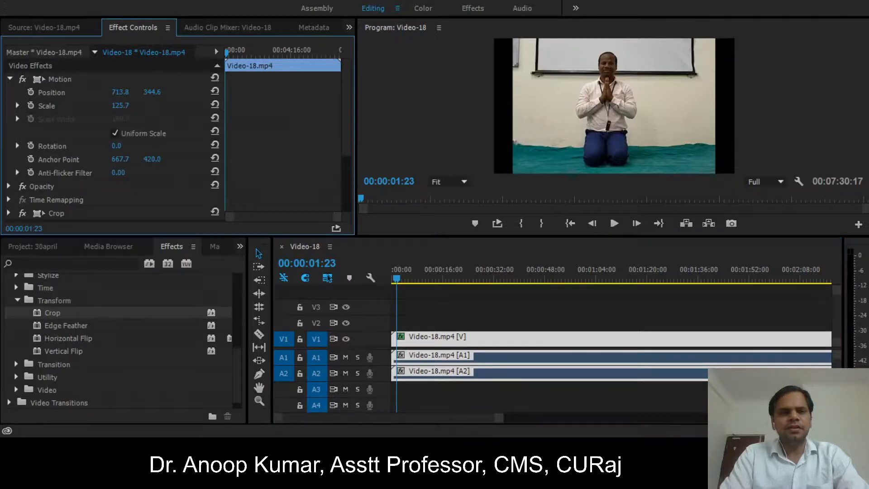
{"action": "mouse_move", "coordinate": [119, 106]}
{"action": "left_mouse_down"}
{"action": "mouse_move", "coordinate": [155, 97]}
{"action": "mouse_move", "coordinate": [108, 100]}
{"action": "left_mouse_up"}
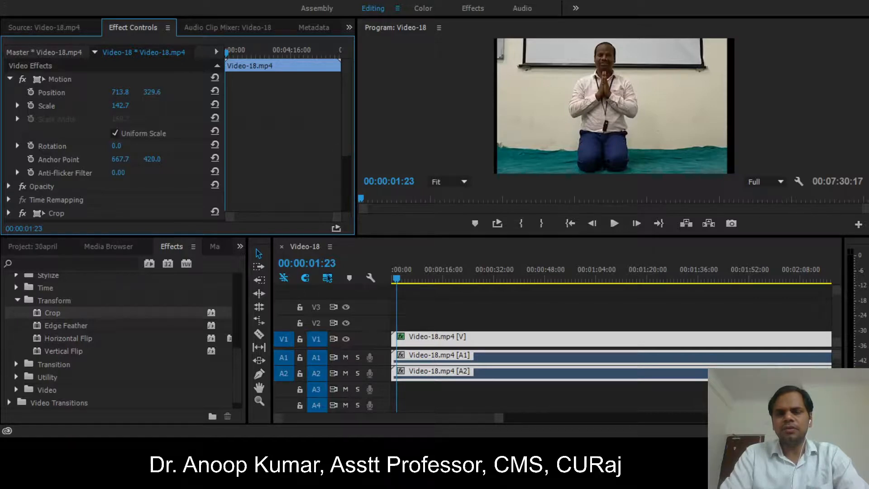
{"action": "left_click", "coordinate": [149, 92]}
{"action": "type", "text": "420"}
{"action": "key", "text": "Return"}
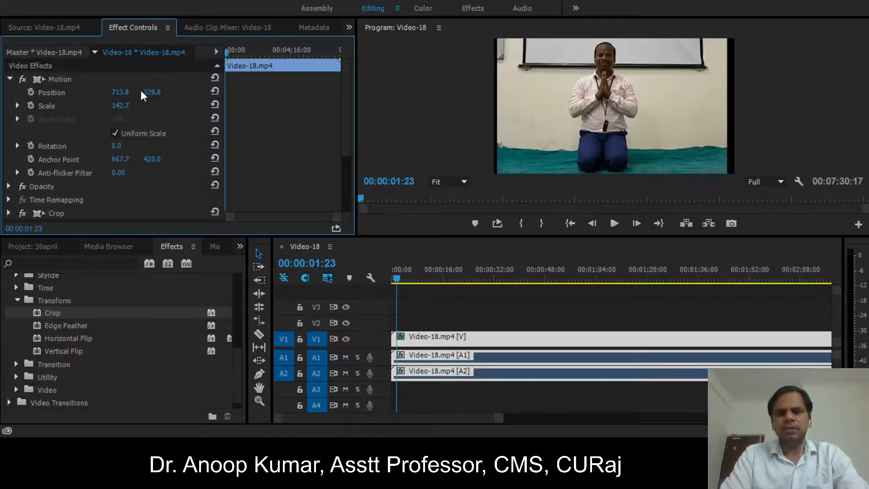
{"action": "left_click_drag", "start_coordinate": [121, 95], "coordinate": [126, 95]}
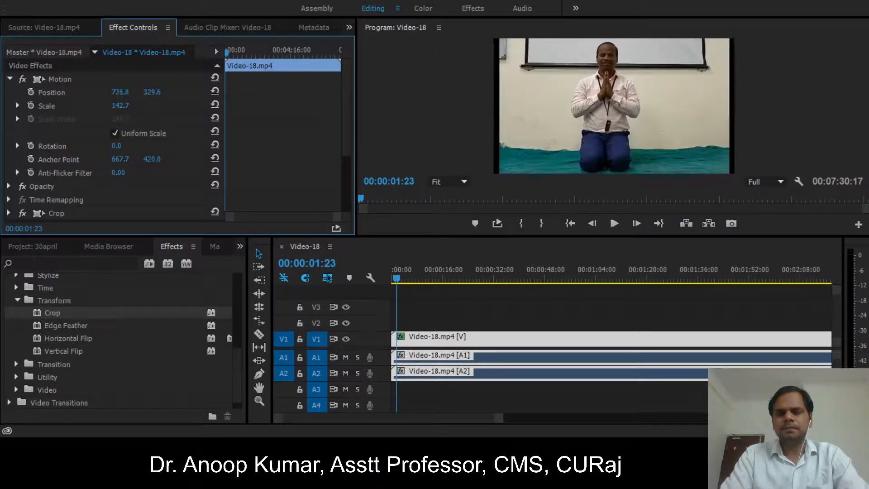
Play the rescaled clip up to 00:00:05:16 in the maximized program preview, and restore the normal layout
{"action": "left_click", "coordinate": [757, 132]}
{"action": "key", "text": "grave"}
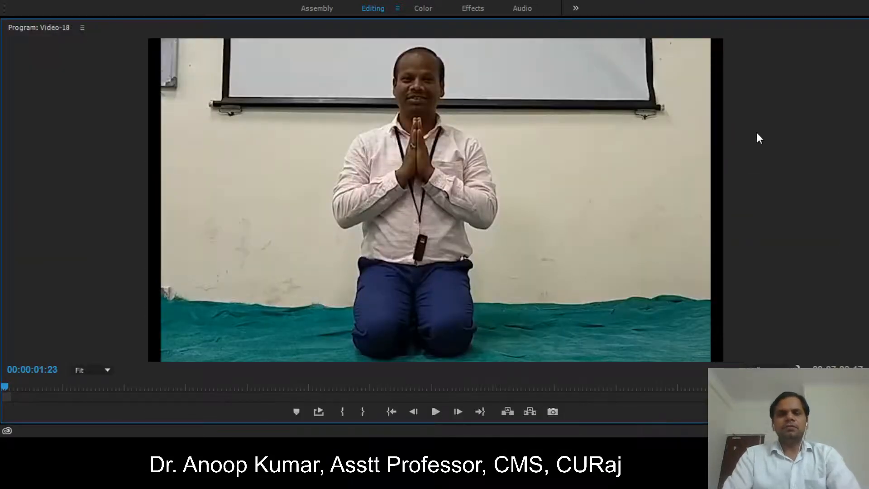
{"action": "key", "text": "space"}
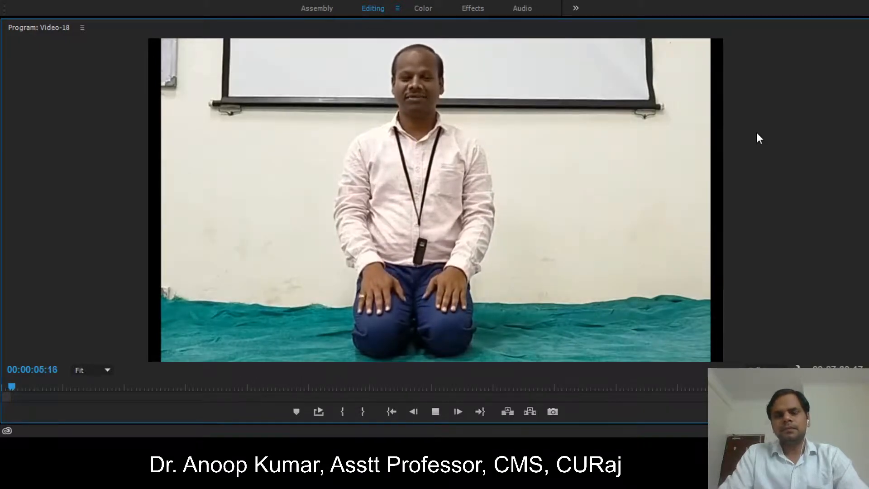
{"action": "key", "text": "space"}
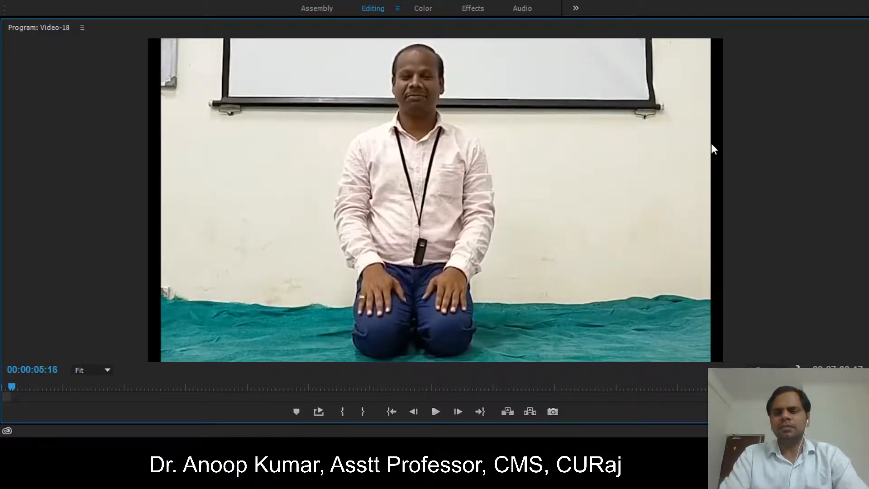
{"action": "key", "text": "grave"}
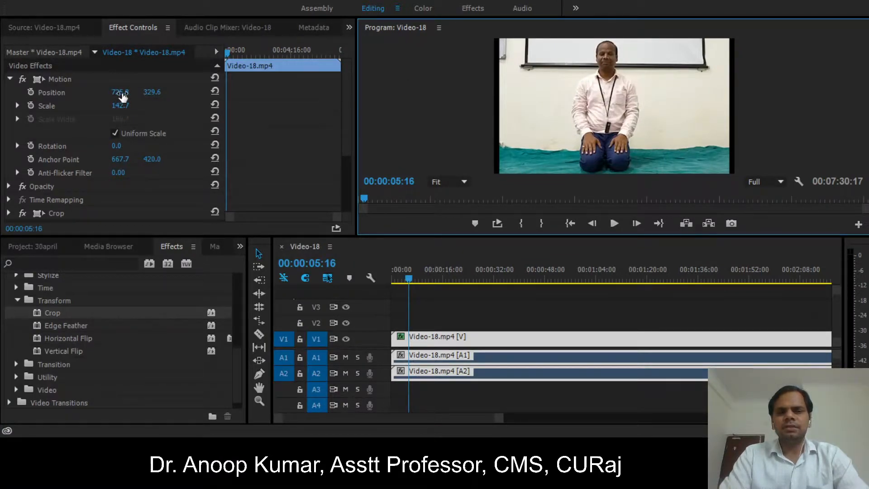
Reduce the clip's Scale to 137.7 and its vertical Position to 345.6, and check the framing in the maximized preview
{"action": "left_click_drag", "start_coordinate": [119, 108], "coordinate": [118, 109]}
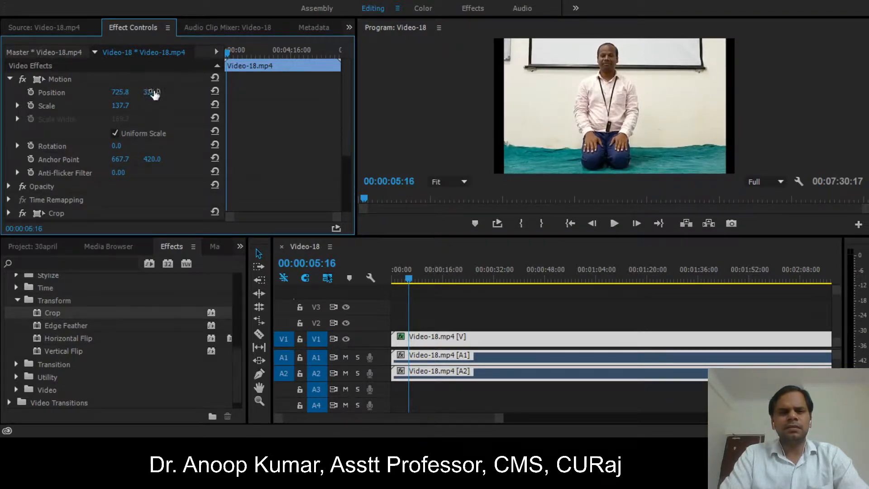
{"action": "left_click_drag", "start_coordinate": [152, 92], "coordinate": [156, 92]}
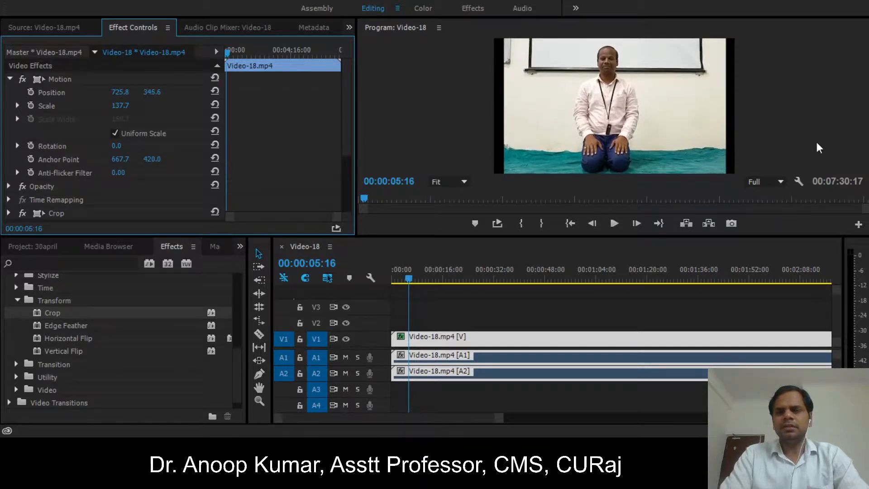
{"action": "left_click", "coordinate": [785, 115]}
{"action": "key", "text": "grave"}
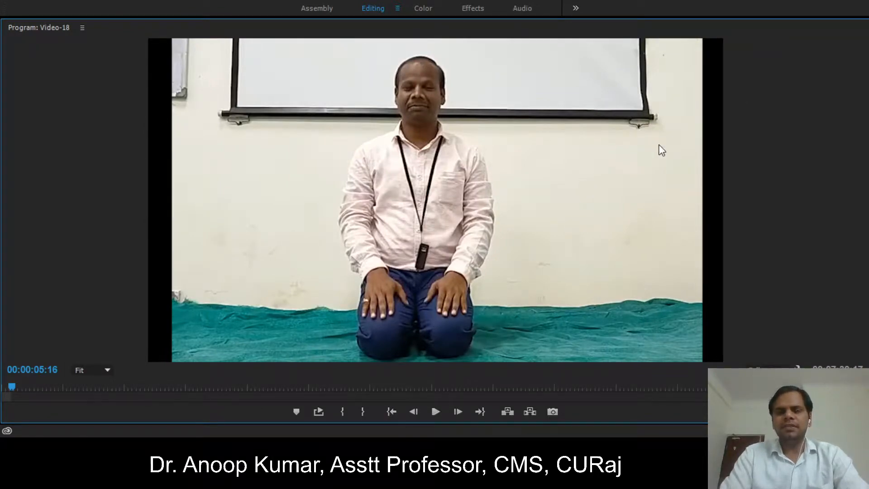
{"action": "key", "text": "grave"}
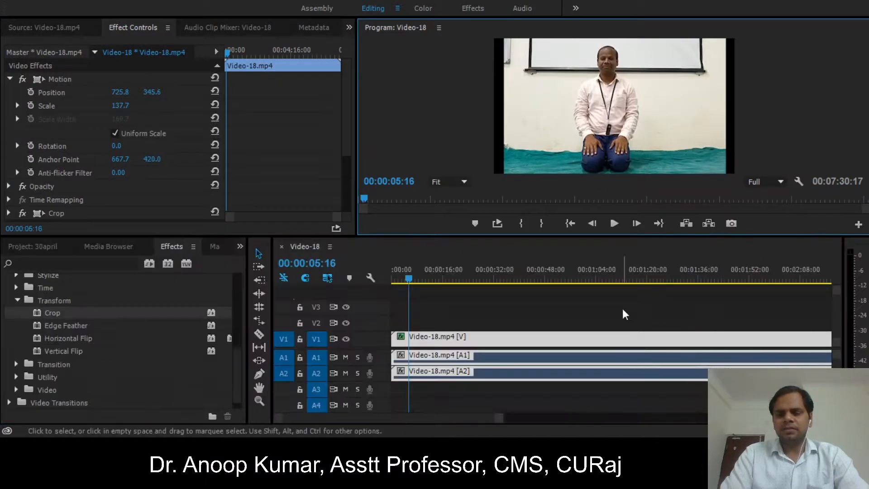
Deselect the timeline clip and open the original Video-18.mp4 from the project in the source monitor
{"action": "left_click", "coordinate": [623, 315]}
{"action": "key", "text": "minus"}
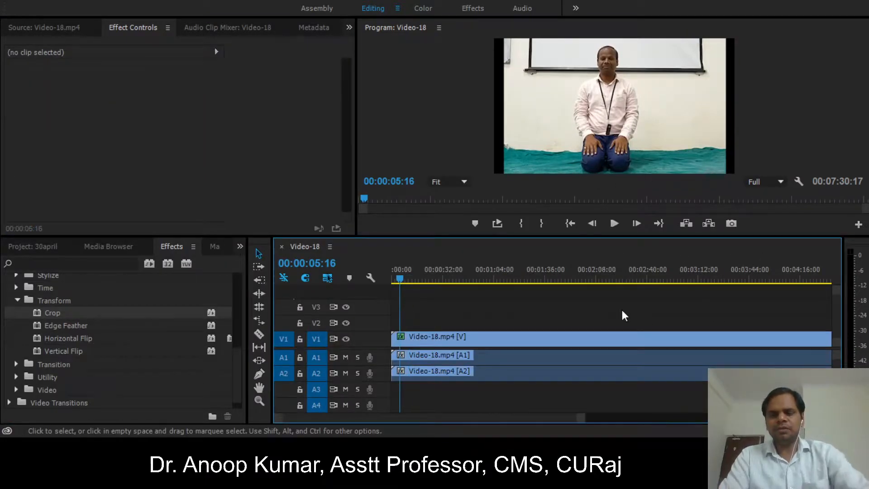
{"action": "key", "text": "minus"}
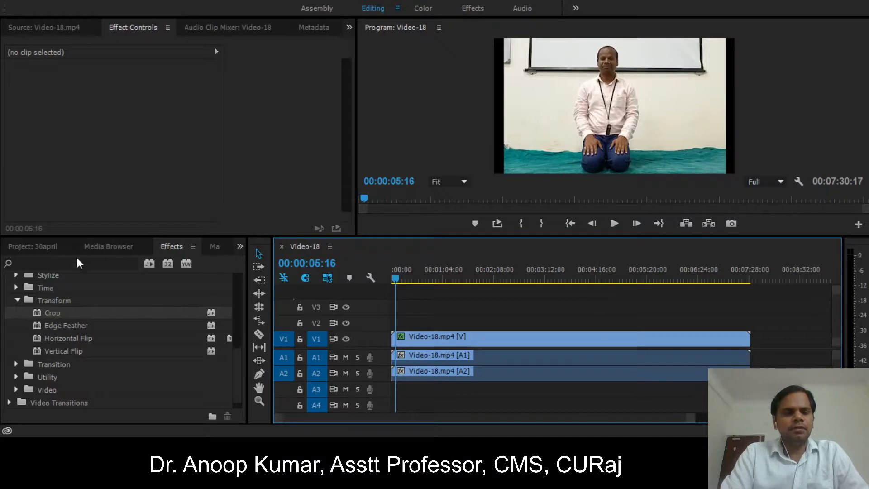
{"action": "left_click", "coordinate": [31, 246]}
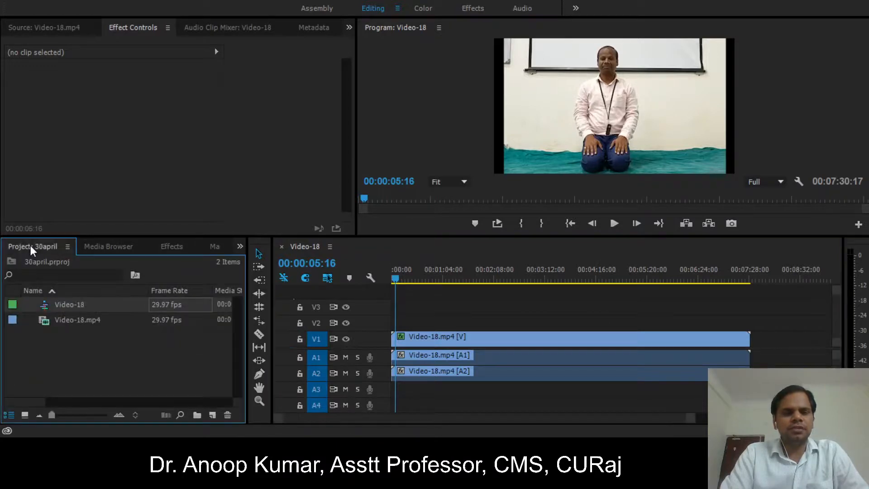
{"action": "left_click", "coordinate": [72, 346]}
{"action": "double_click", "coordinate": [65, 321]}
{"action": "left_click", "coordinate": [96, 371]}
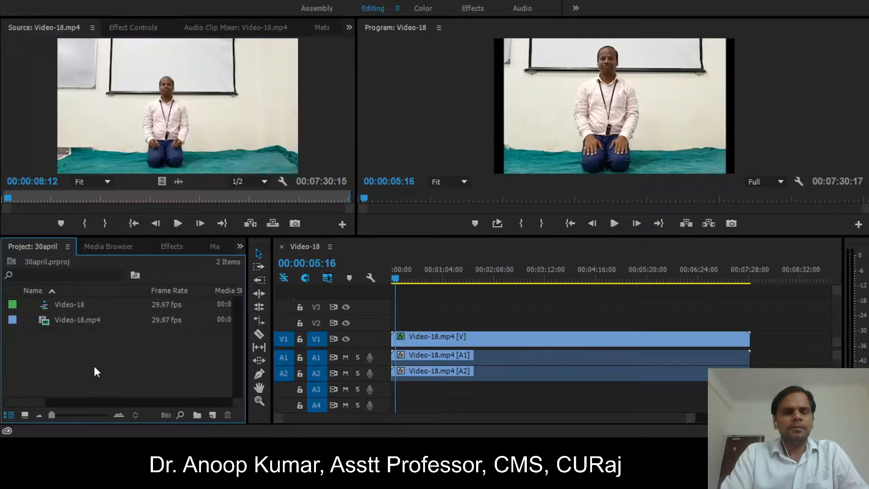
Enlarge the source and program previews for comparison and move the source playhead back to 00:00:01:16
{"action": "left_click", "coordinate": [413, 124]}
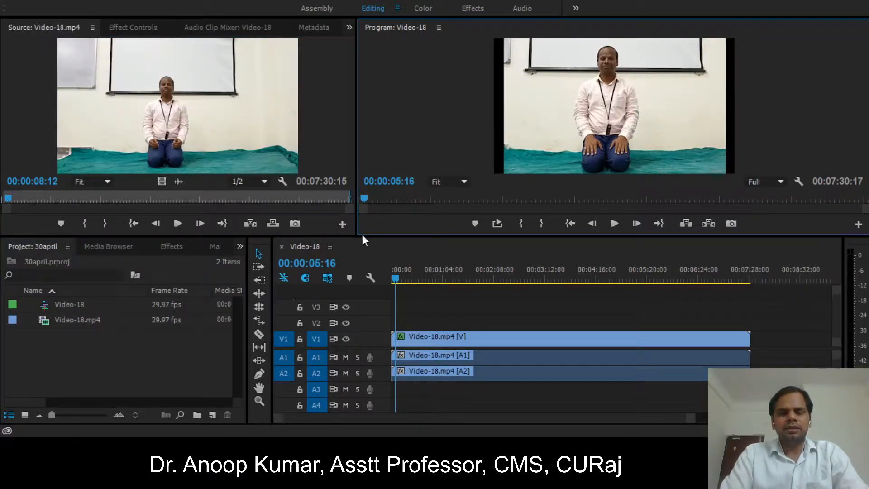
{"action": "left_click_drag", "start_coordinate": [361, 234], "coordinate": [363, 397]}
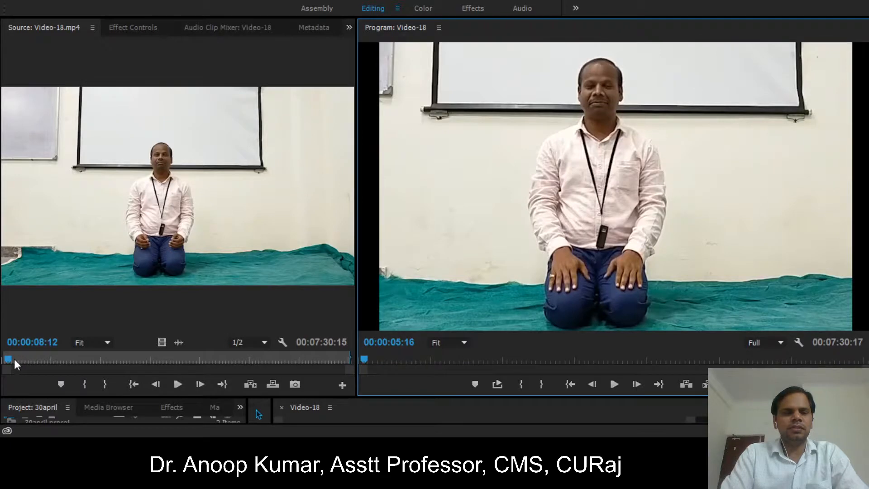
{"action": "left_click_drag", "start_coordinate": [8, 360], "coordinate": [2, 359]}
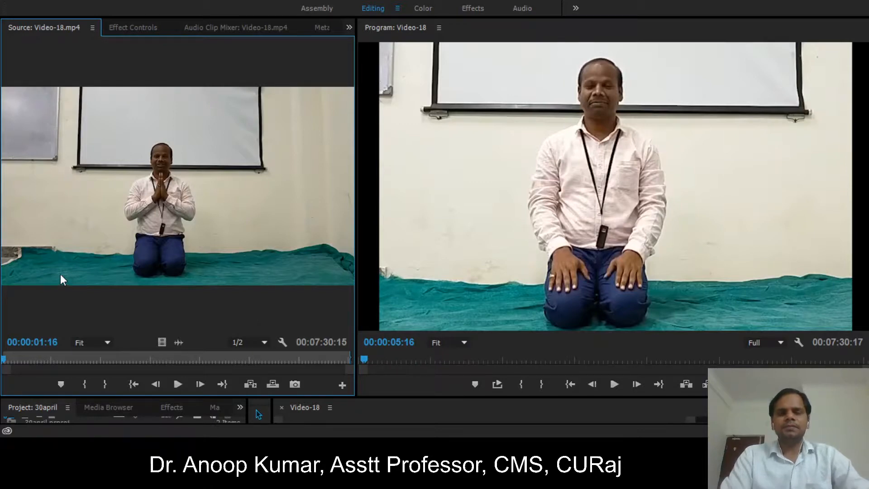
Play the edited sequence beside the original, return its playhead to the start, and shrink the previews to reveal the timeline
{"action": "left_click", "coordinate": [547, 224]}
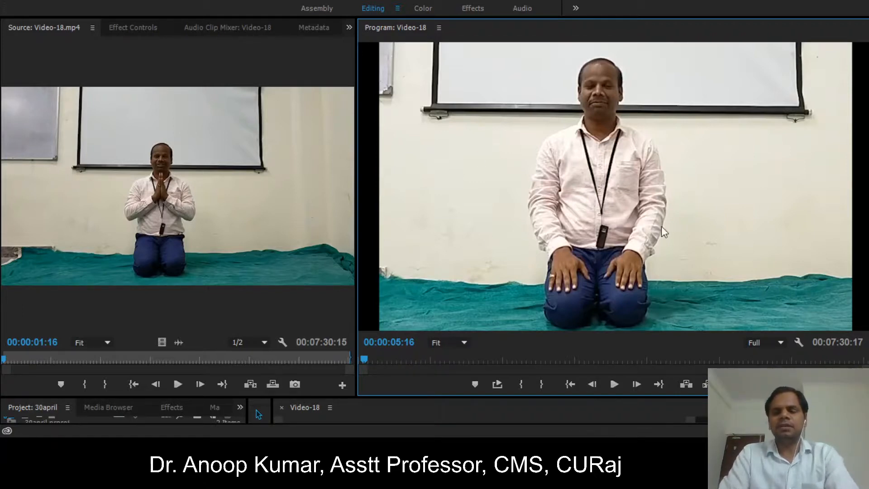
{"action": "left_click", "coordinate": [750, 204]}
{"action": "key", "text": "space"}
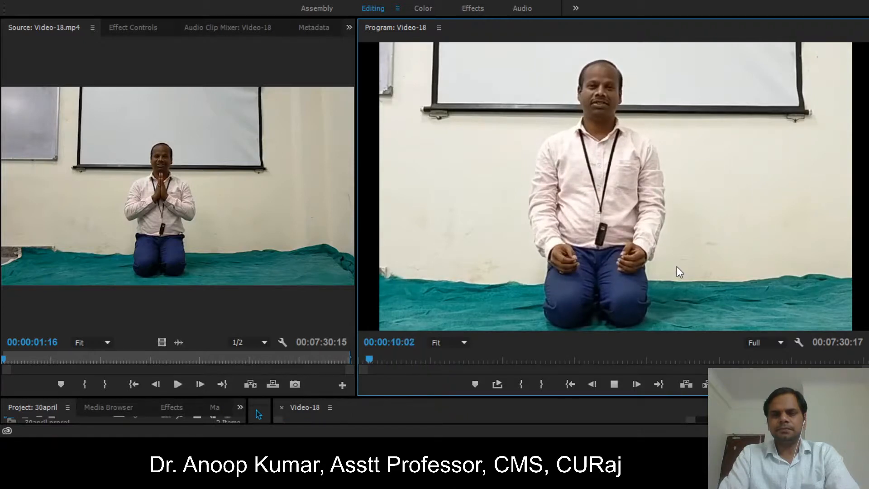
{"action": "key", "text": "space"}
{"action": "key", "text": "Home"}
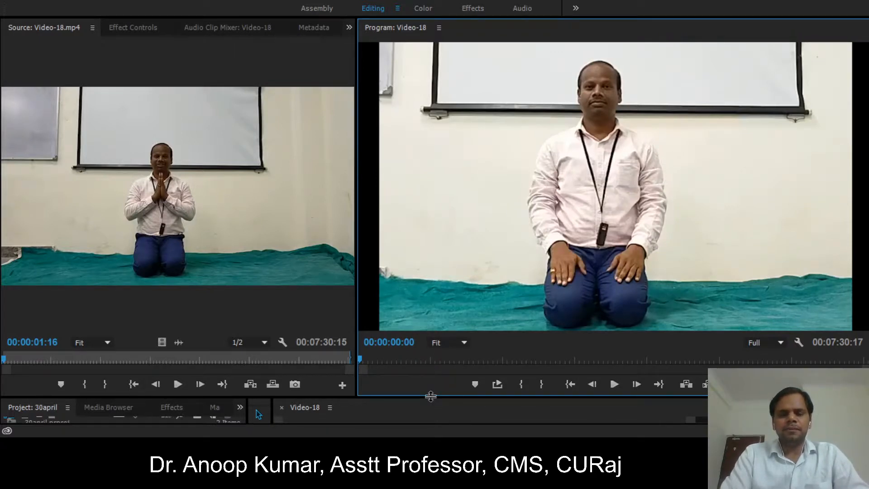
{"action": "left_click_drag", "start_coordinate": [430, 397], "coordinate": [434, 213]}
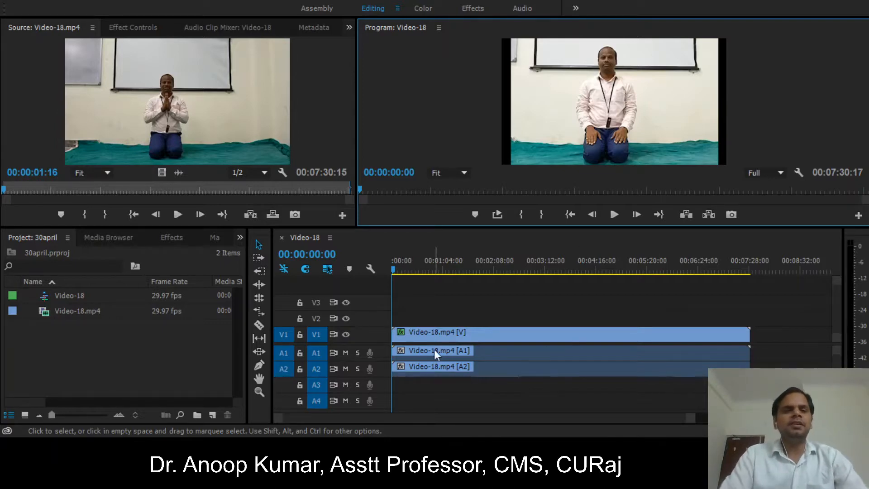
Show the effect settings of the timeline clip, collapsing and re-expanding its Motion properties
{"action": "left_click", "coordinate": [148, 29]}
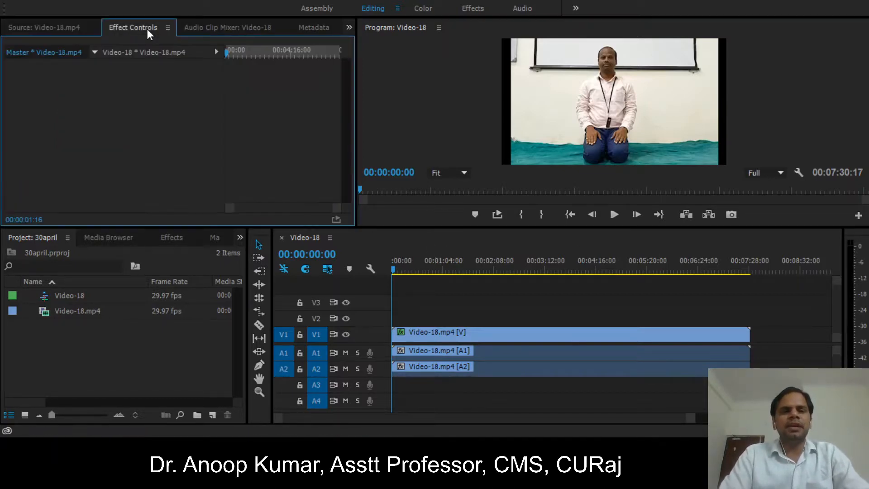
{"action": "left_click", "coordinate": [438, 335]}
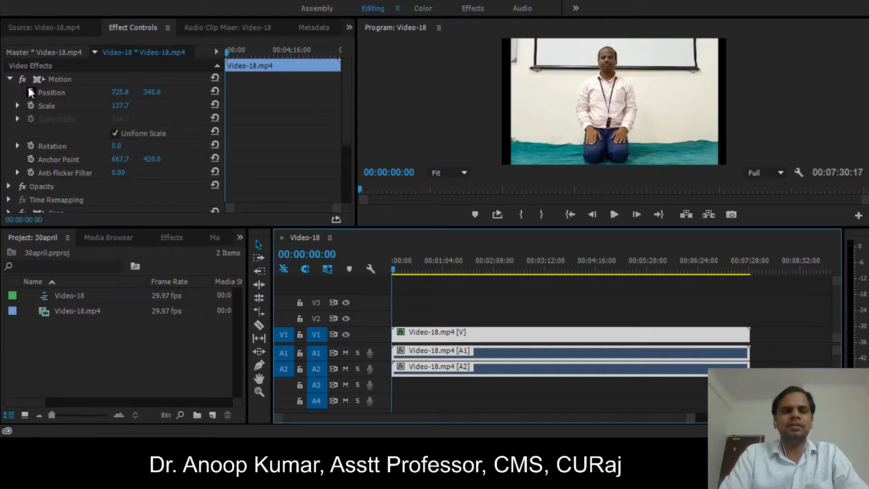
{"action": "left_click", "coordinate": [9, 79]}
{"action": "left_click", "coordinate": [10, 79]}
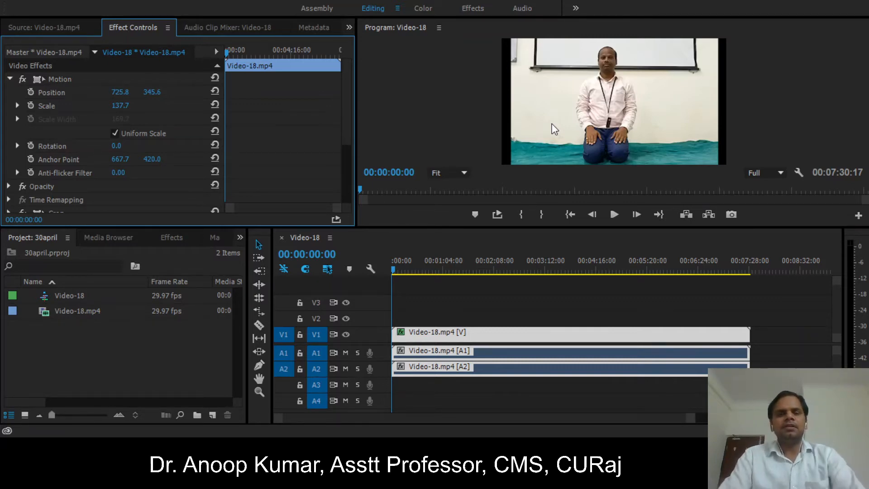
Reselect the clip to show its effect settings again and move the sequence playhead to 00:00:06:12
{"action": "left_click", "coordinate": [510, 311]}
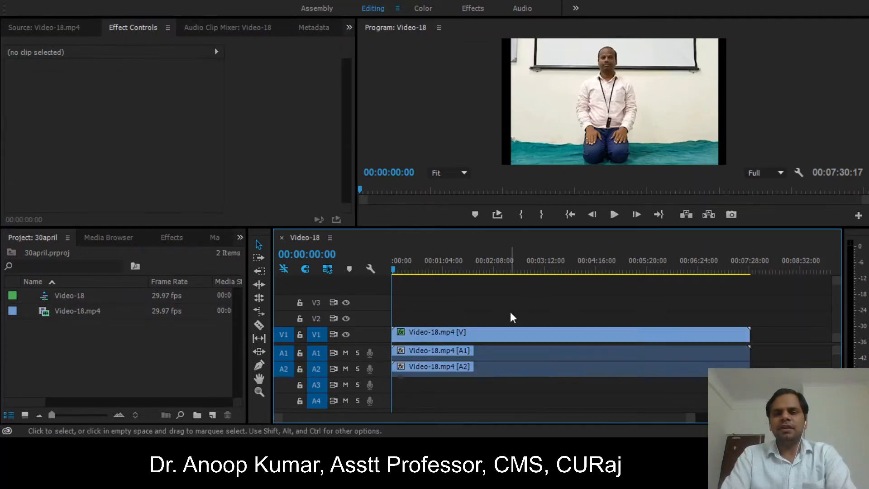
{"action": "left_click", "coordinate": [497, 330]}
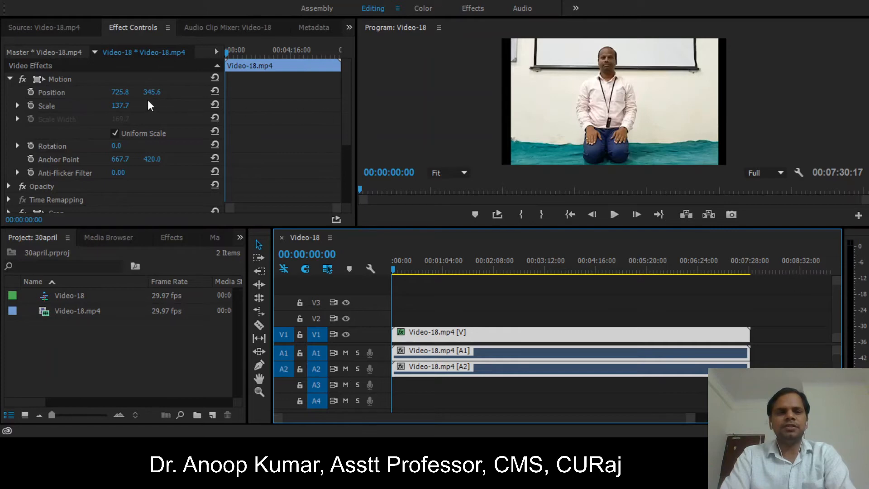
{"action": "left_click", "coordinate": [772, 109]}
{"action": "mouse_move", "coordinate": [389, 268]}
{"action": "left_mouse_down"}
{"action": "mouse_move", "coordinate": [488, 266]}
{"action": "mouse_move", "coordinate": [396, 271]}
{"action": "left_mouse_up"}
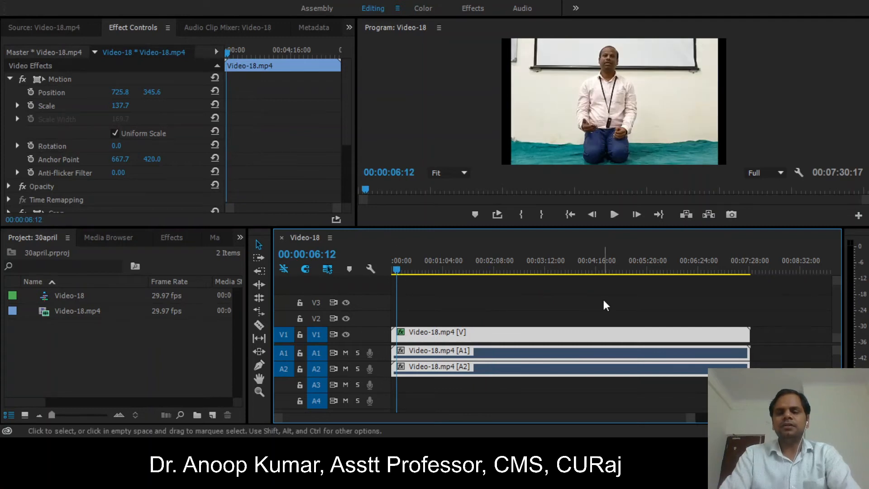